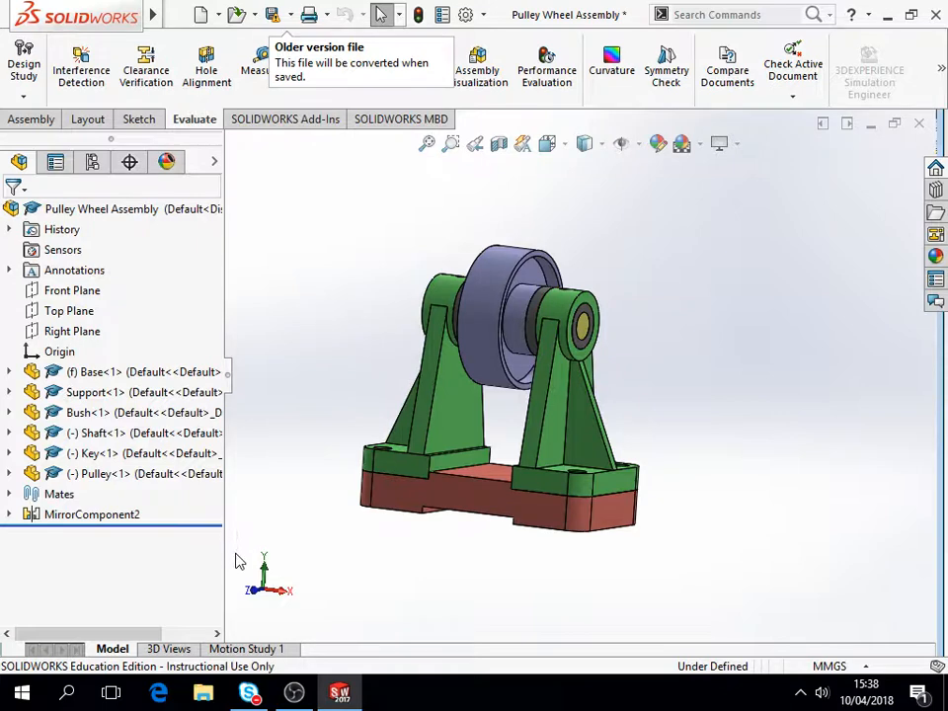
- Open Motion Study 1 and set its study type to Animation
{"action": "left_click", "coordinate": [249, 651]}
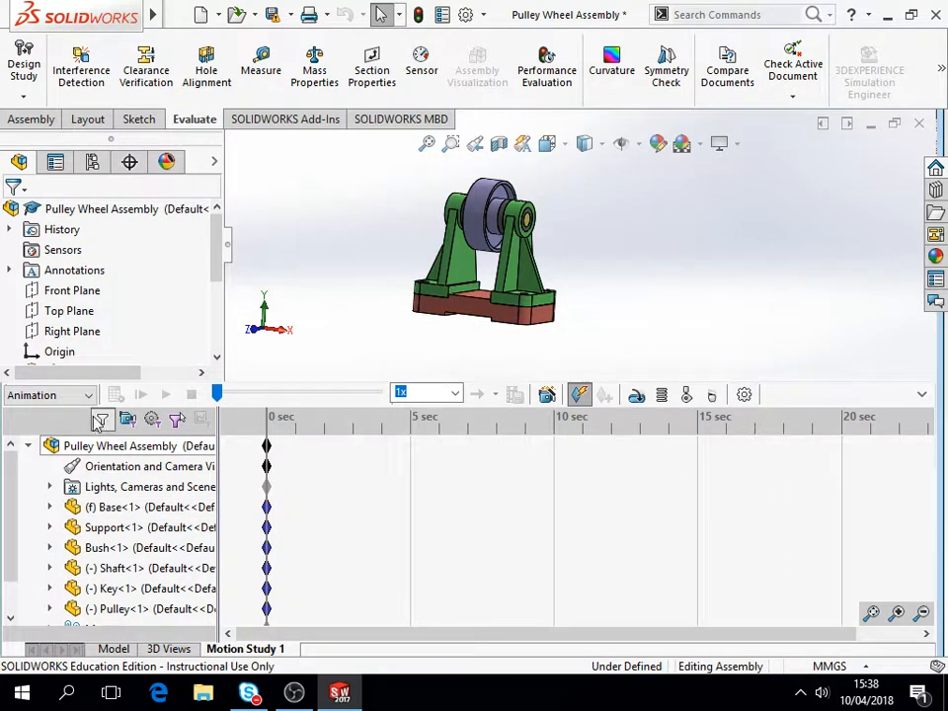
{"action": "left_click", "coordinate": [65, 397]}
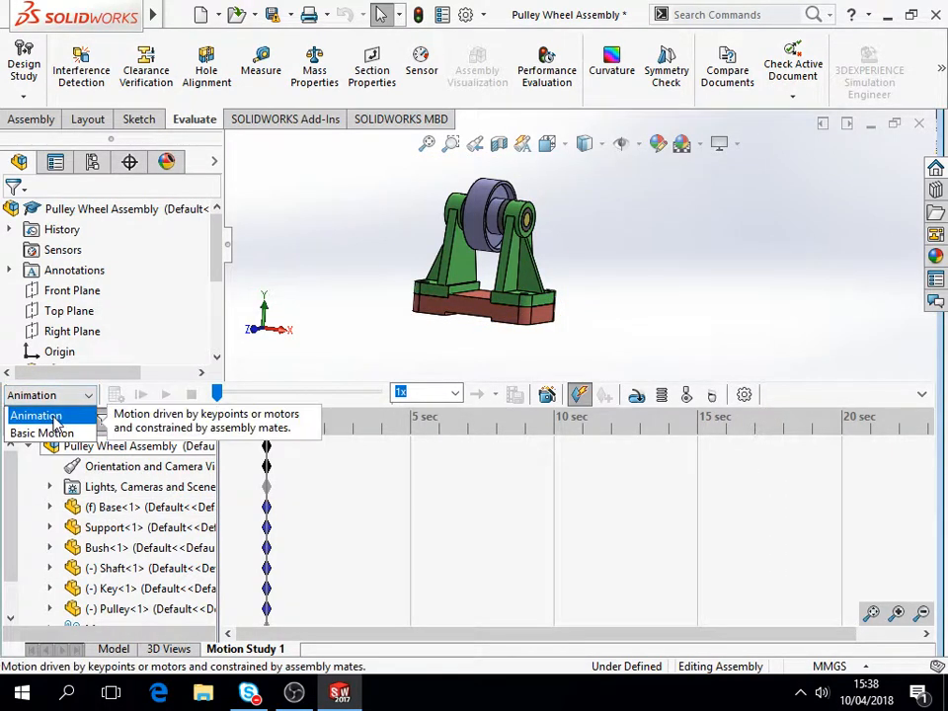
{"action": "left_click", "coordinate": [56, 420]}
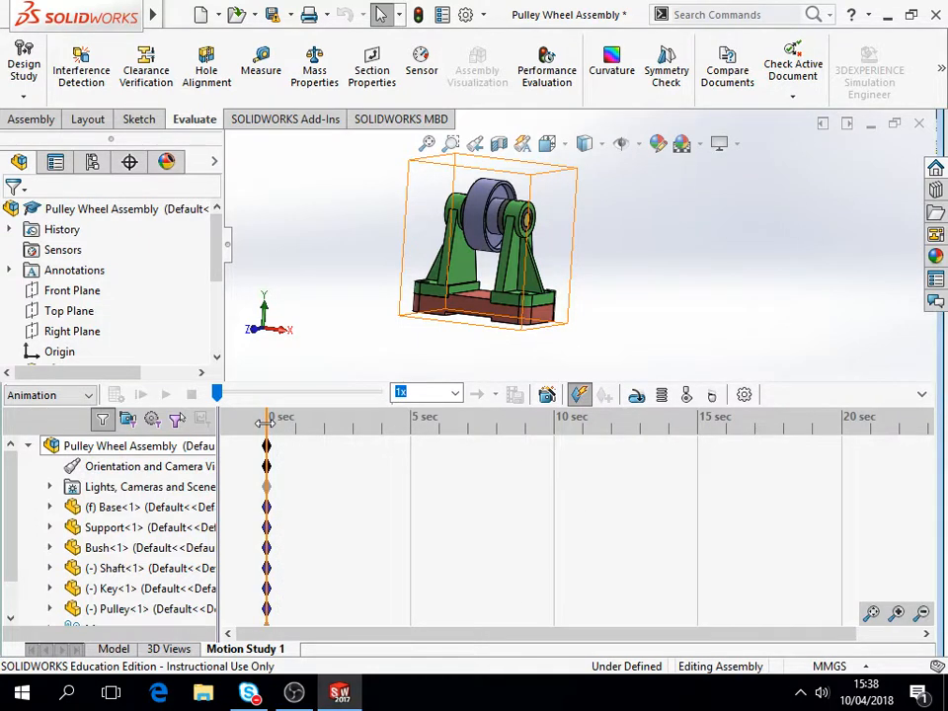
{"action": "left_click_drag", "start_coordinate": [270, 436], "coordinate": [810, 464]}
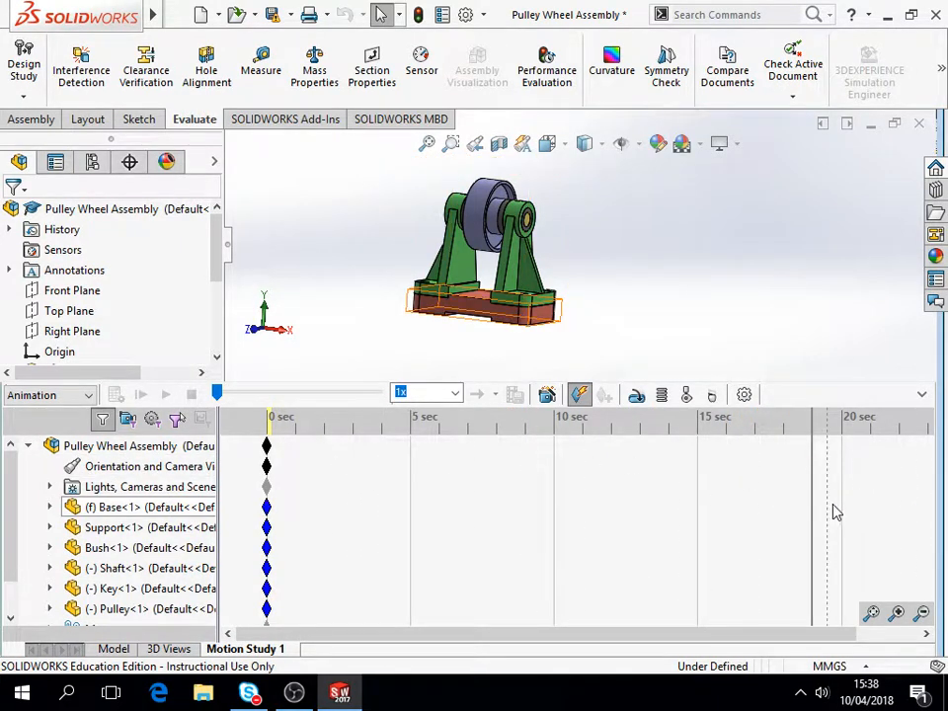
{"action": "left_click_drag", "start_coordinate": [814, 509], "coordinate": [269, 508]}
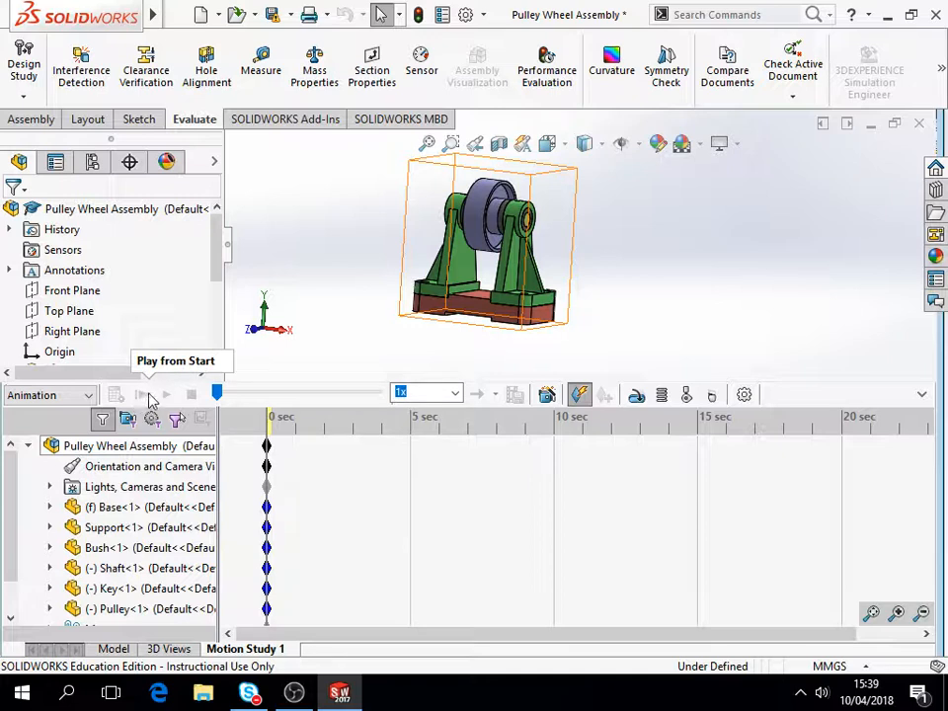
{"action": "left_click", "coordinate": [455, 394]}
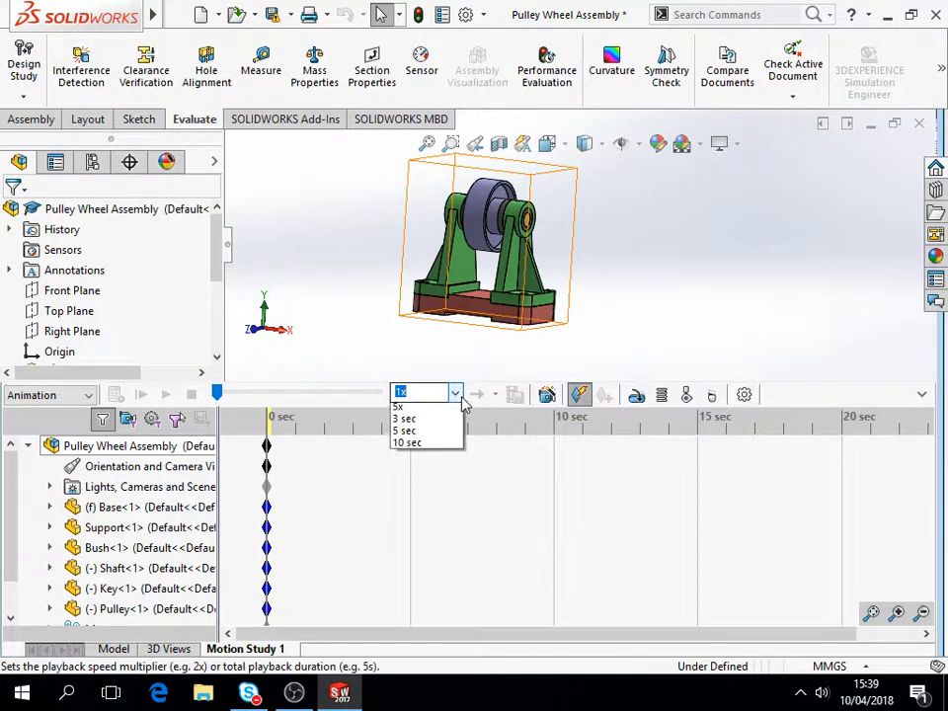
{"action": "left_click", "coordinate": [456, 396]}
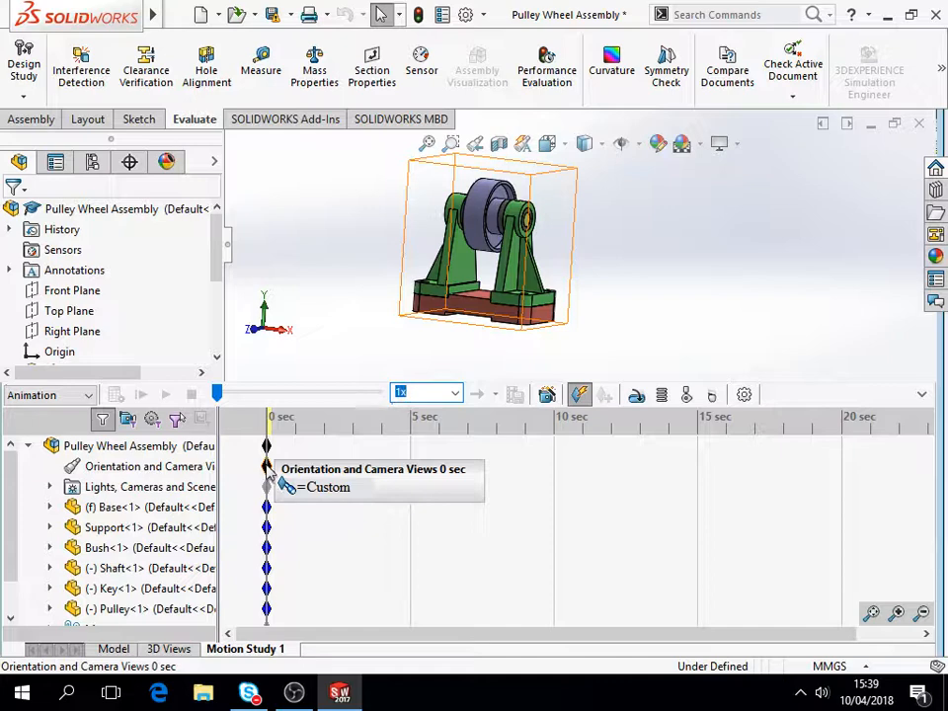
{"action": "scroll", "coordinate": [503, 261], "scroll_direction": "up", "scroll_amount": 2}
{"action": "scroll", "coordinate": [502, 253], "scroll_direction": "down", "scroll_amount": 3}
{"action": "scroll", "coordinate": [502, 233], "scroll_direction": "up", "scroll_amount": 2}
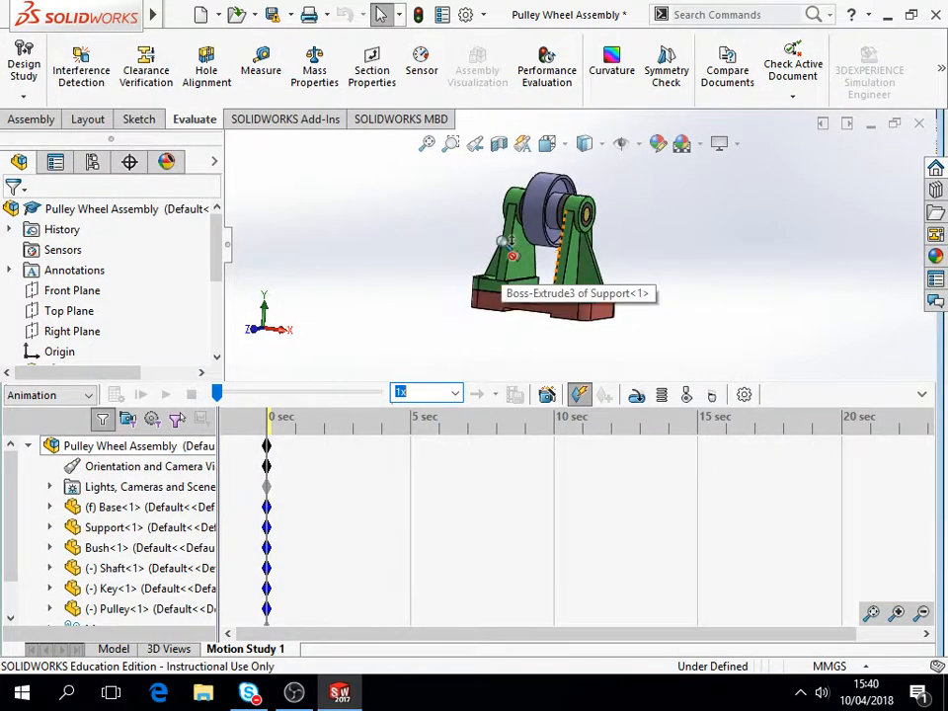
{"action": "scroll", "coordinate": [539, 173], "scroll_direction": "down", "scroll_amount": 1}
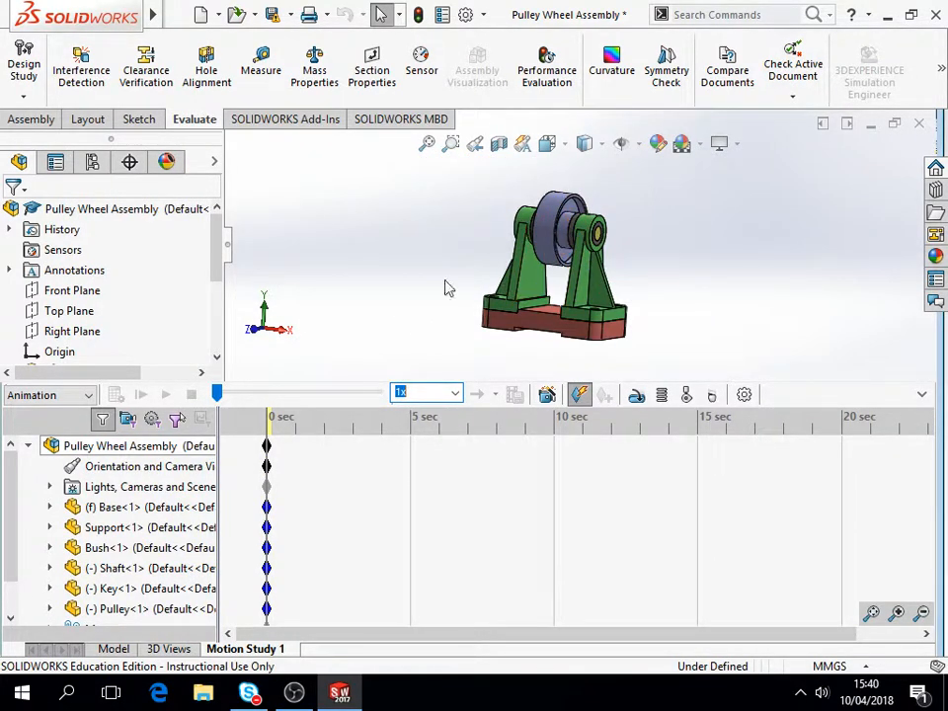
- Add an Orientation and Camera Views key point at 5 seconds, based on the one at 0 seconds
{"action": "left_click", "coordinate": [269, 469]}
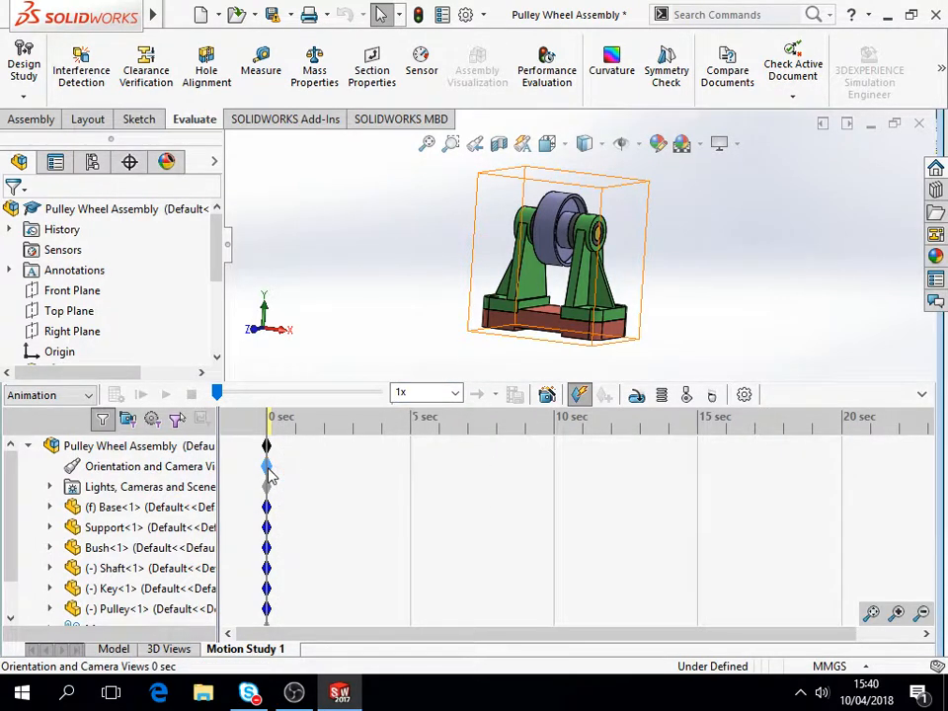
{"action": "right_click", "coordinate": [267, 466]}
{"action": "left_click", "coordinate": [312, 386]}
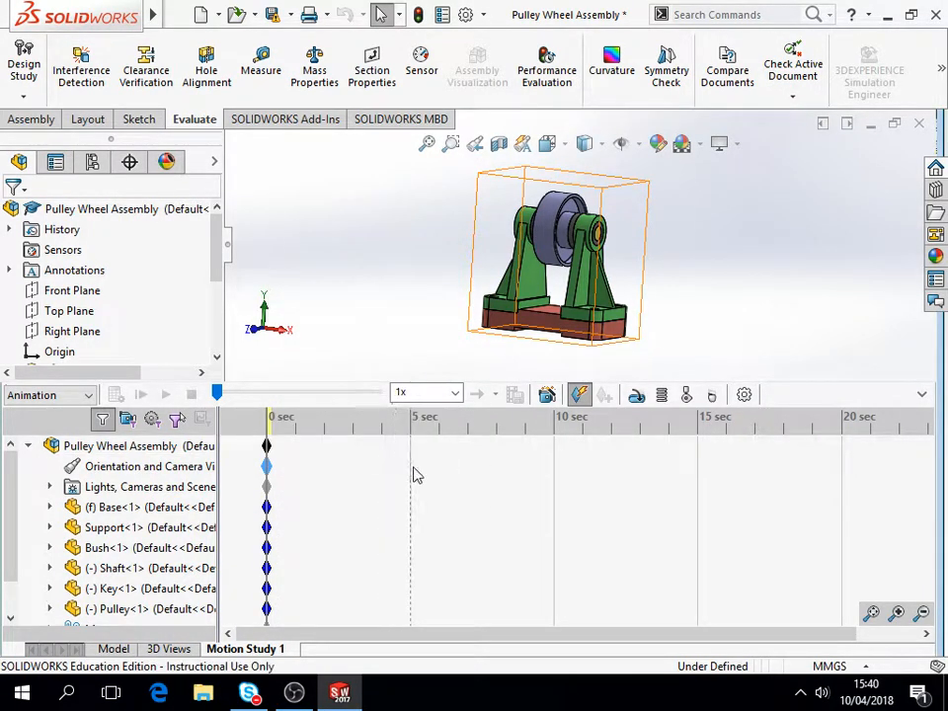
{"action": "left_click", "coordinate": [412, 471]}
{"action": "right_click", "coordinate": [412, 476]}
{"action": "left_click", "coordinate": [464, 554]}
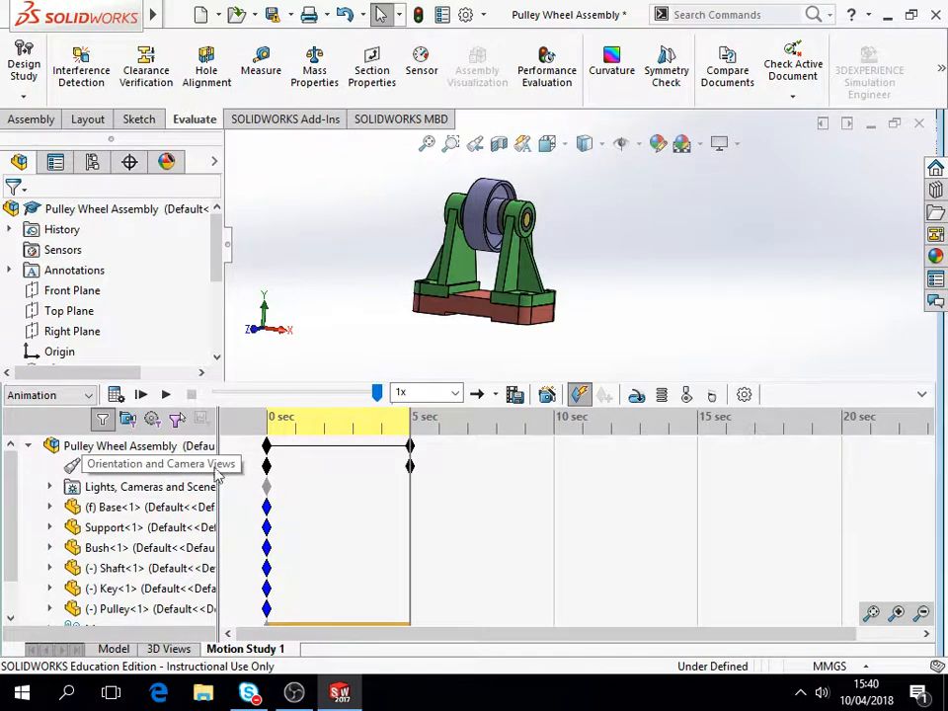
- Add Orientation and Camera Views key points at 10 and 15 seconds, and move the 10-second one to about 8 seconds
{"action": "right_click", "coordinate": [553, 466]}
{"action": "left_click", "coordinate": [607, 555]}
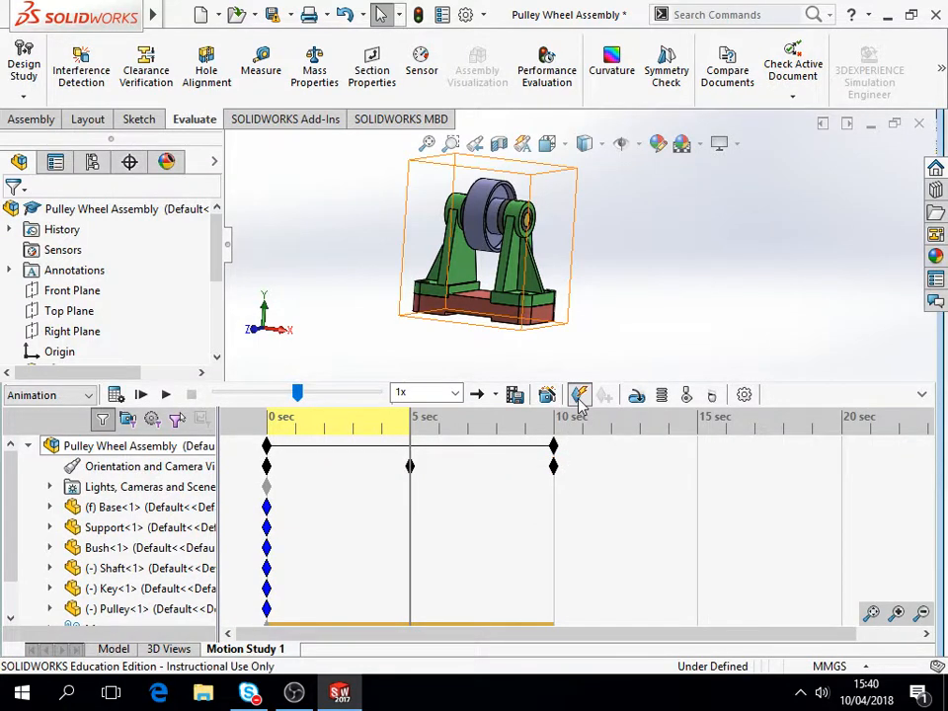
{"action": "left_click", "coordinate": [696, 466]}
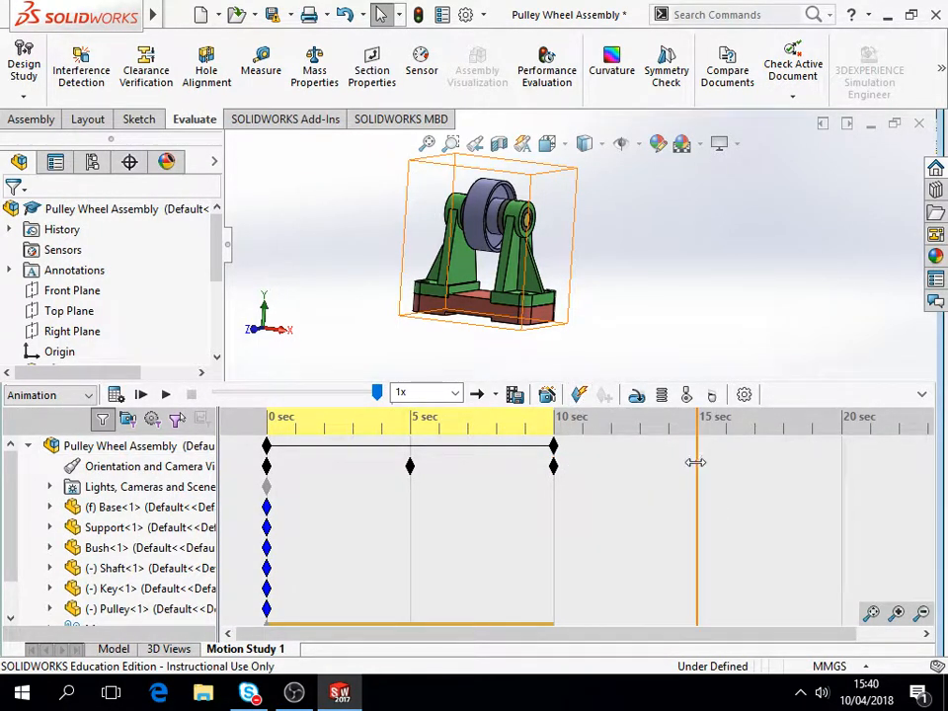
{"action": "left_click", "coordinate": [579, 394]}
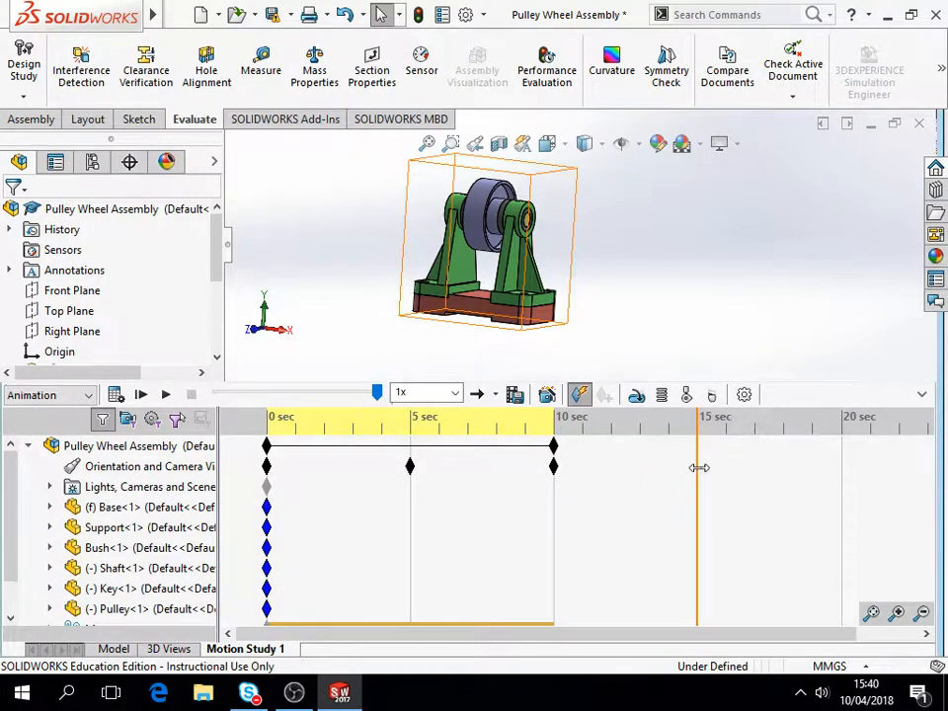
{"action": "right_click", "coordinate": [700, 474]}
{"action": "left_click", "coordinate": [765, 552]}
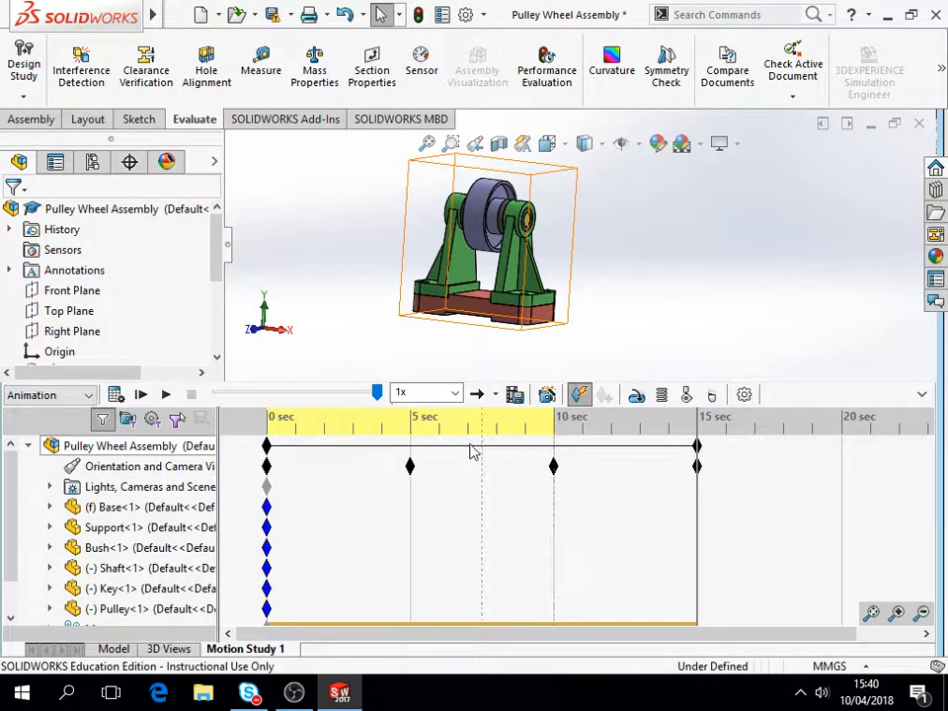
{"action": "left_click_drag", "start_coordinate": [553, 466], "coordinate": [499, 473]}
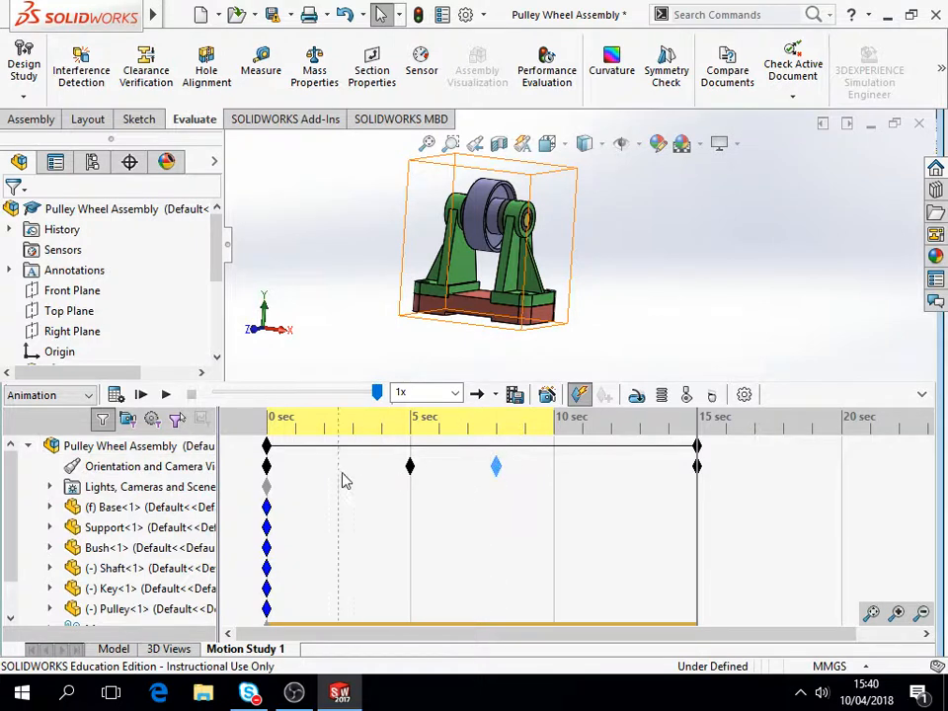
- Set the view orientation of the 0-second camera key point to Isometric and the 5-second one to Front
{"action": "left_click", "coordinate": [267, 467]}
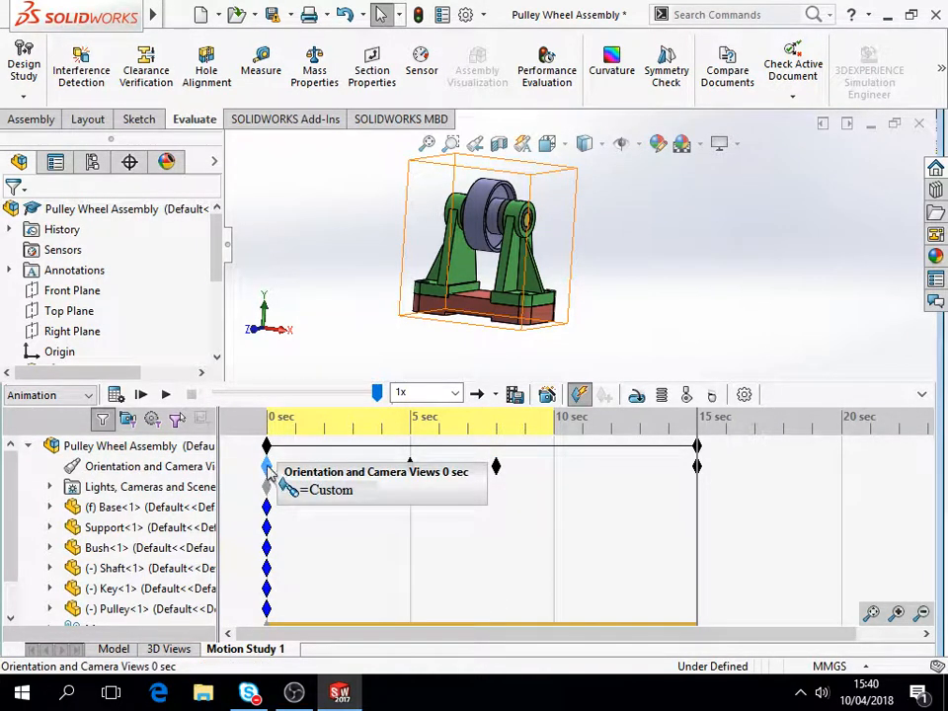
{"action": "right_click", "coordinate": [268, 466]}
{"action": "mouse_move", "coordinate": [347, 506]}
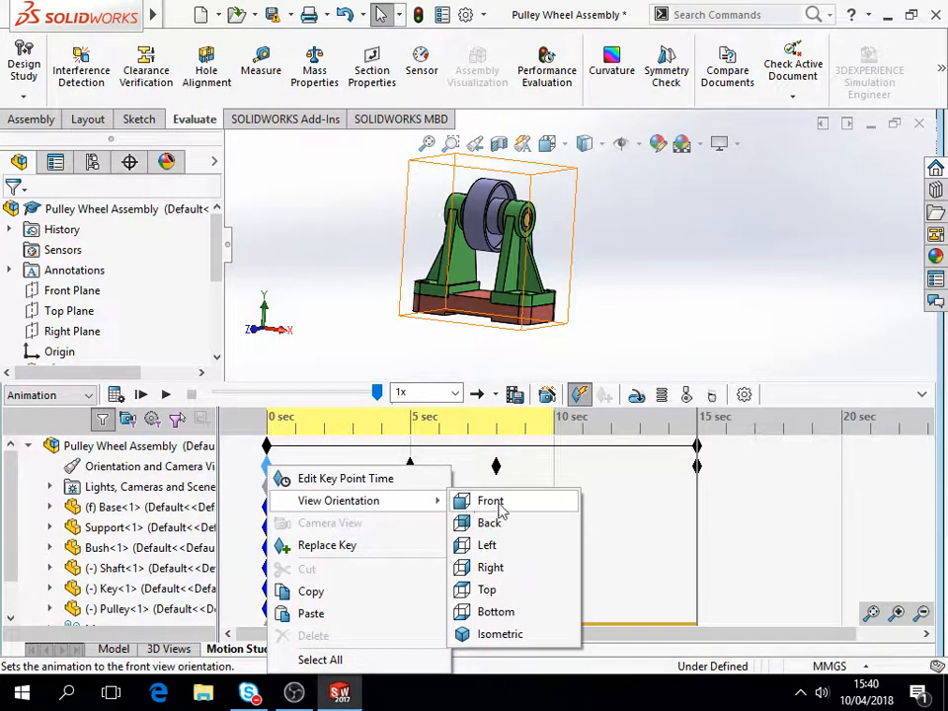
{"action": "left_click", "coordinate": [528, 633]}
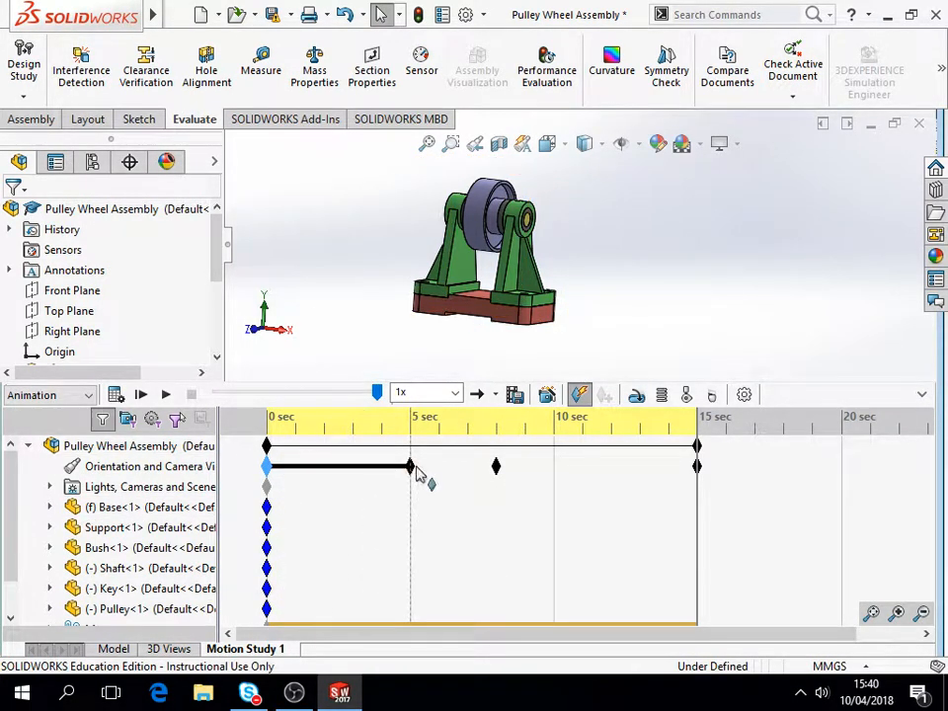
{"action": "right_click", "coordinate": [409, 468]}
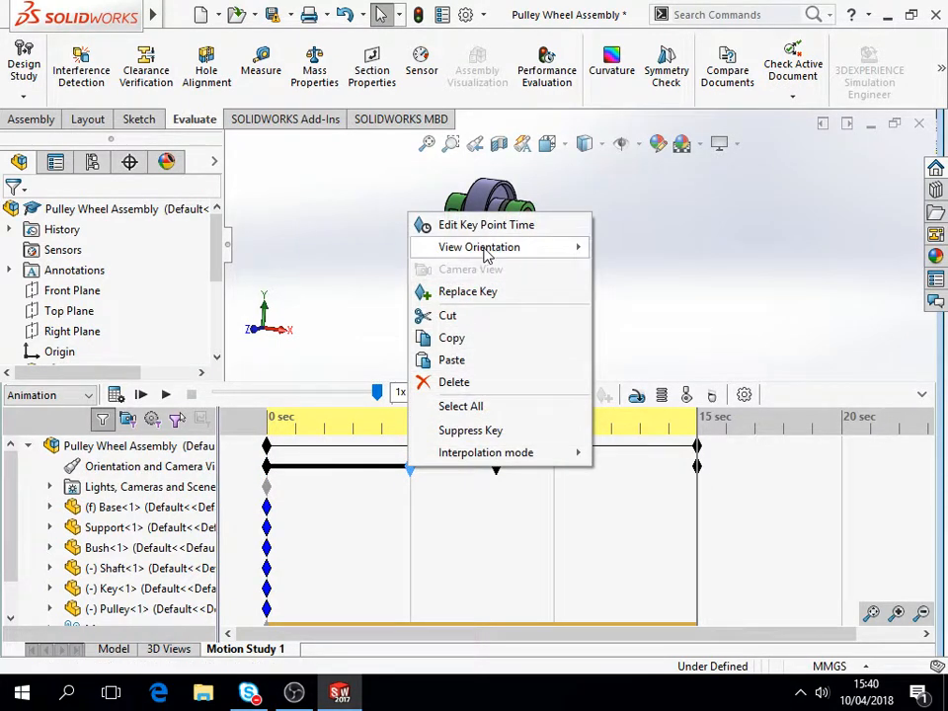
{"action": "mouse_move", "coordinate": [545, 252]}
{"action": "left_click", "coordinate": [637, 249]}
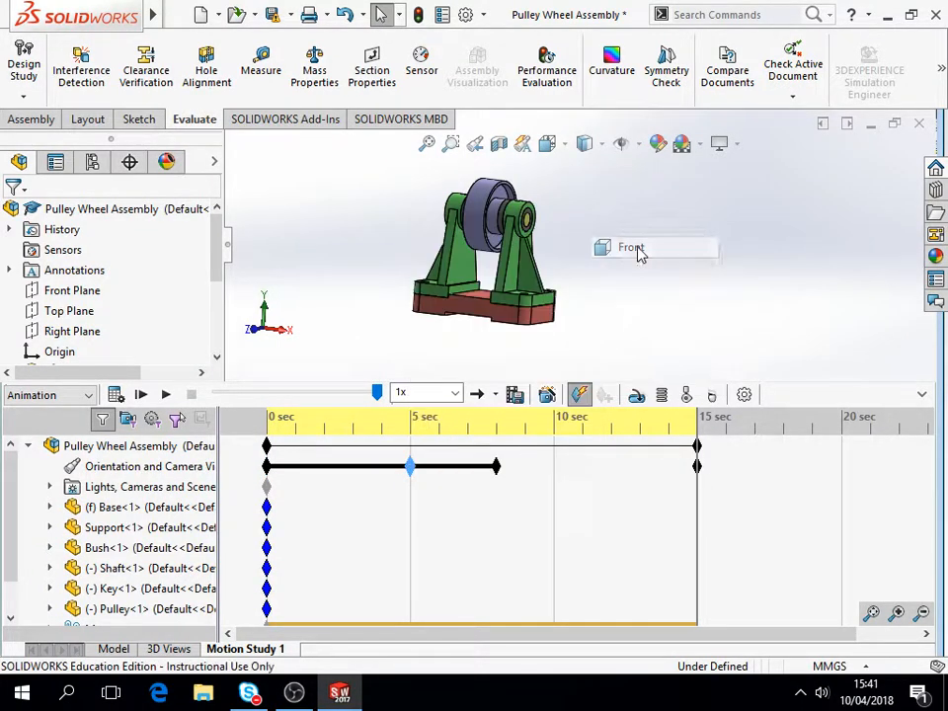
- Set the view orientation of the 8-second camera key point to Back and the 15-second one to Isometric
{"action": "right_click", "coordinate": [498, 465]}
{"action": "mouse_move", "coordinate": [670, 246]}
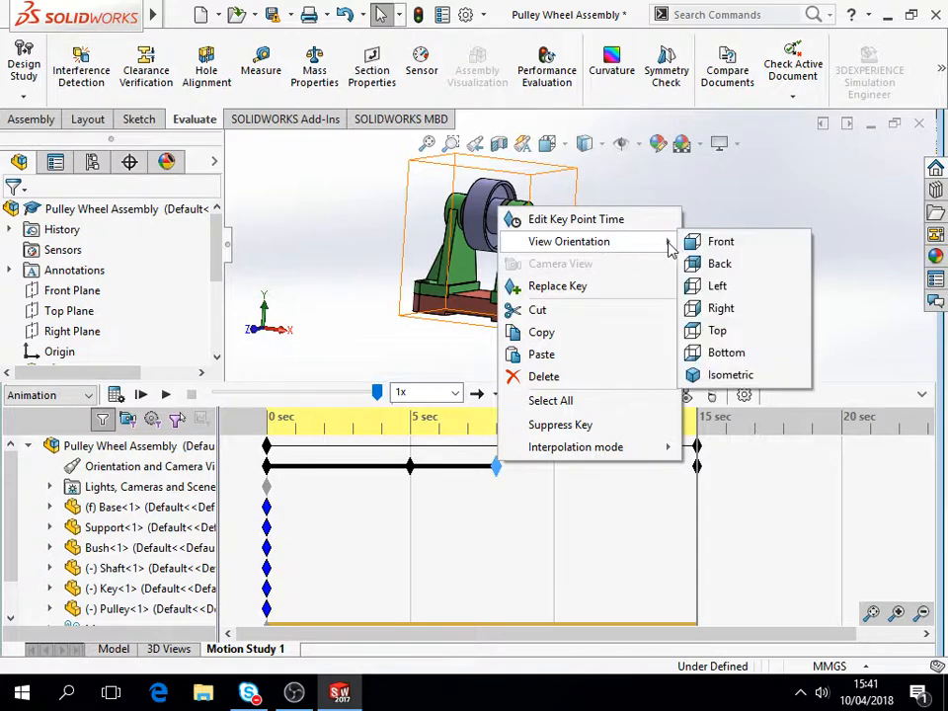
{"action": "left_click", "coordinate": [712, 264]}
{"action": "right_click", "coordinate": [701, 472]}
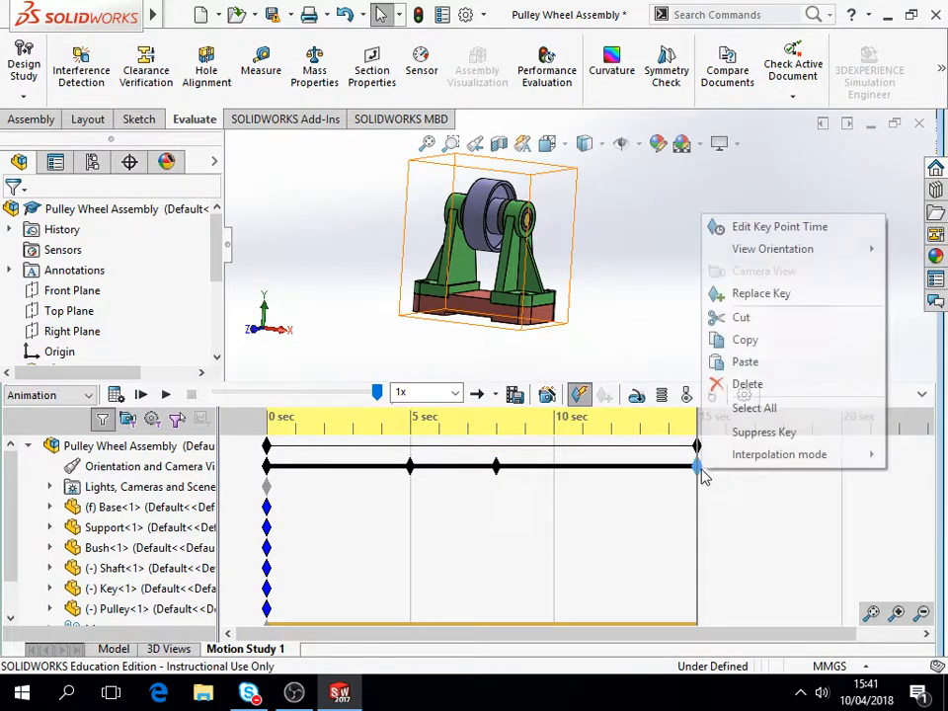
{"action": "mouse_move", "coordinate": [800, 249]}
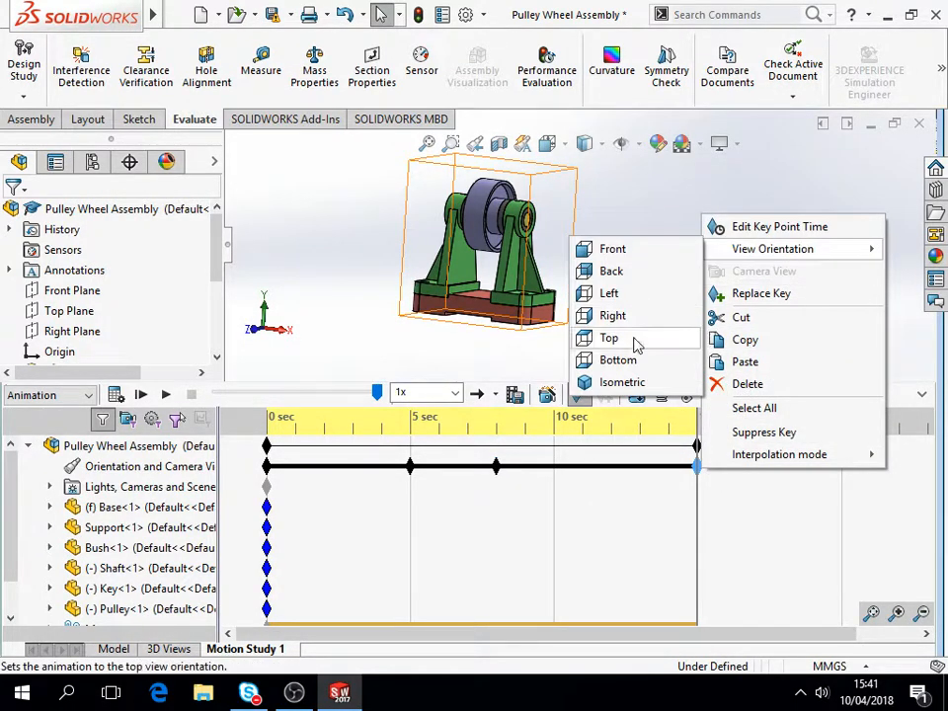
{"action": "left_click", "coordinate": [625, 382]}
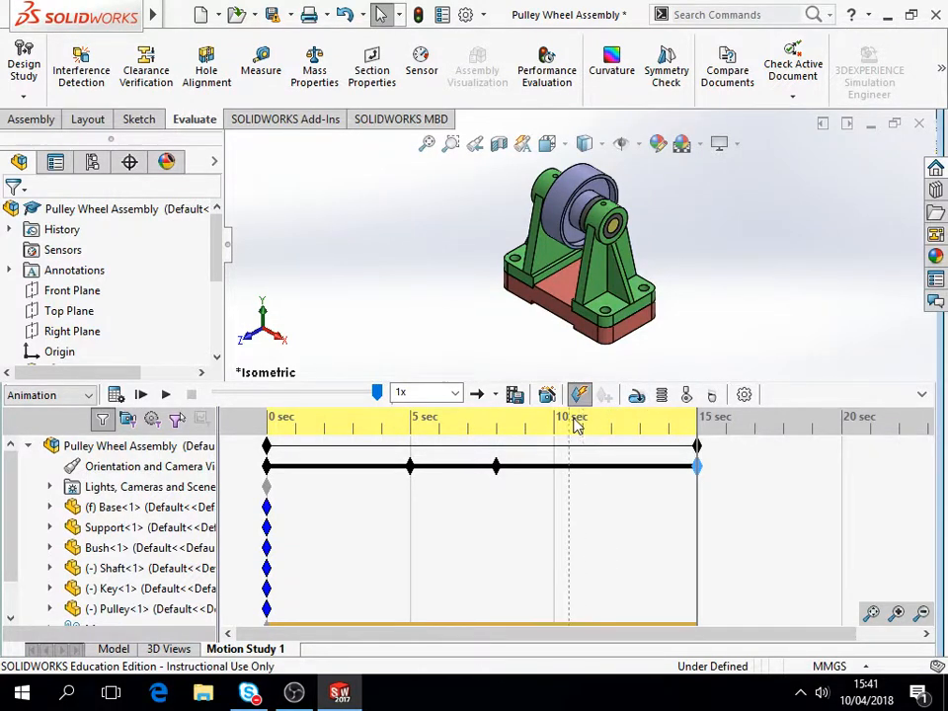
{"action": "mouse_move", "coordinate": [701, 500]}
{"action": "left_mouse_down"}
{"action": "mouse_move", "coordinate": [491, 516]}
{"action": "mouse_move", "coordinate": [702, 512]}
{"action": "left_mouse_up"}
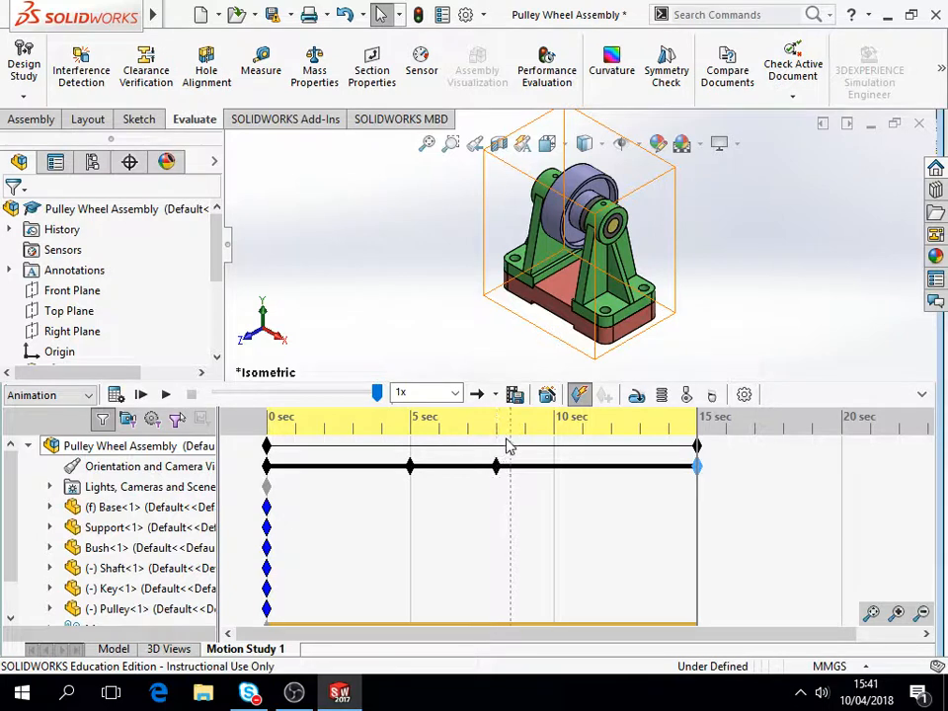
- Play the animation from the start and look at the animation types in the Animation Wizard
{"action": "left_click", "coordinate": [148, 397]}
{"action": "left_click", "coordinate": [547, 397]}
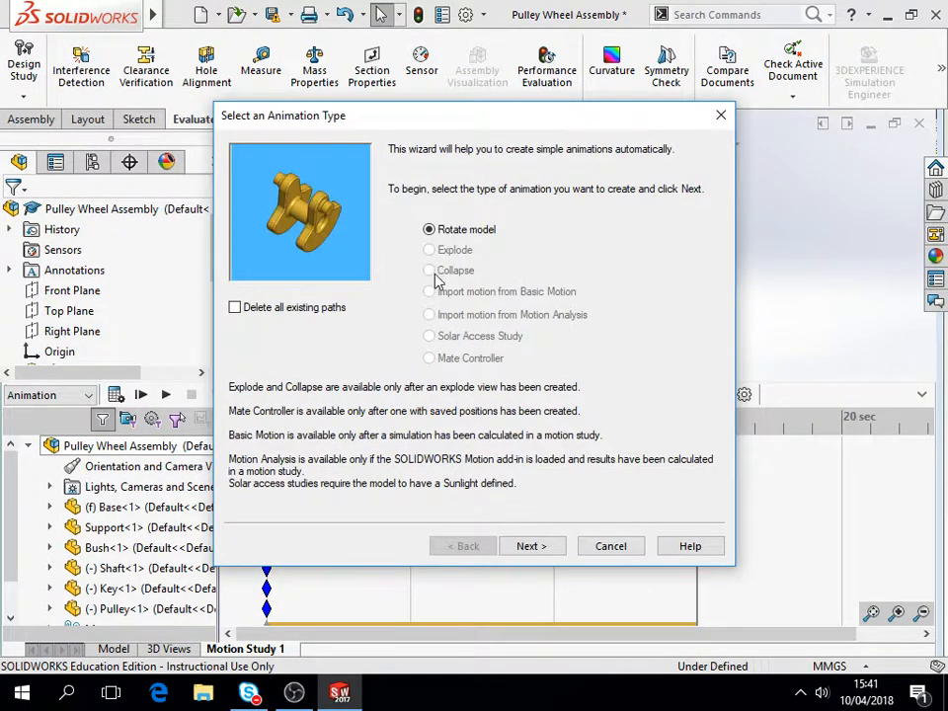
{"action": "left_click", "coordinate": [722, 116]}
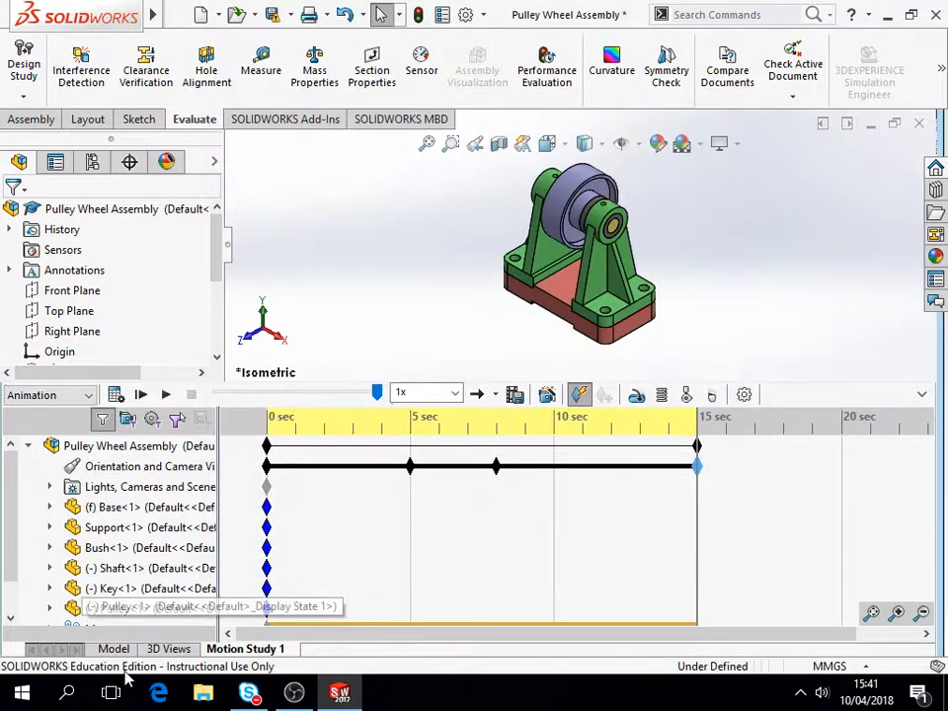
- Start an exploded view of the assembly in the model, moving the two supports outward in opposite directions along the X axis
{"action": "left_click", "coordinate": [114, 649]}
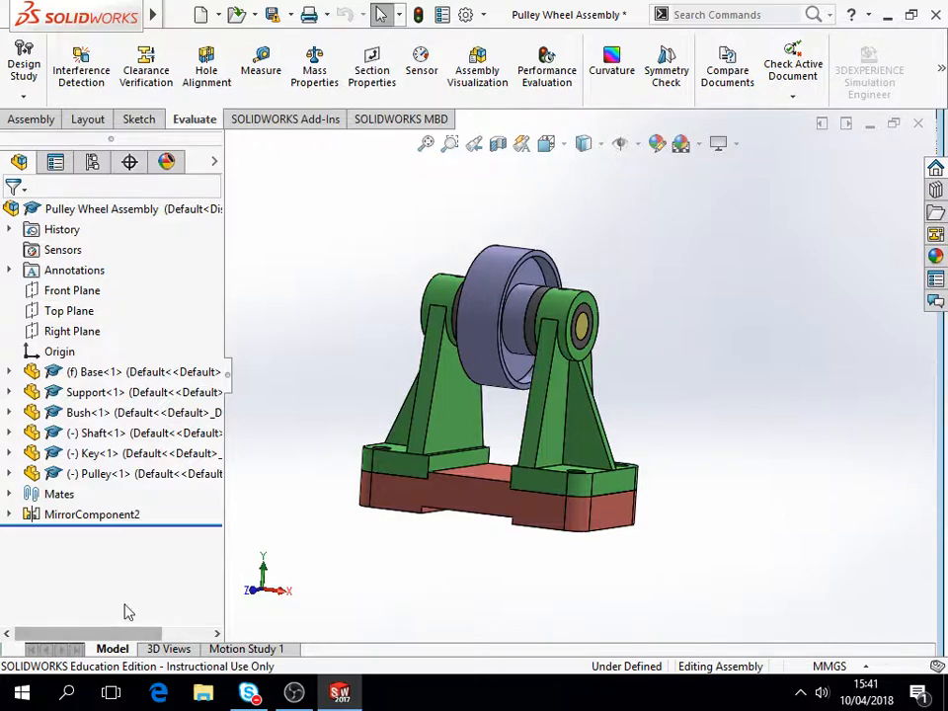
{"action": "left_click", "coordinate": [30, 118]}
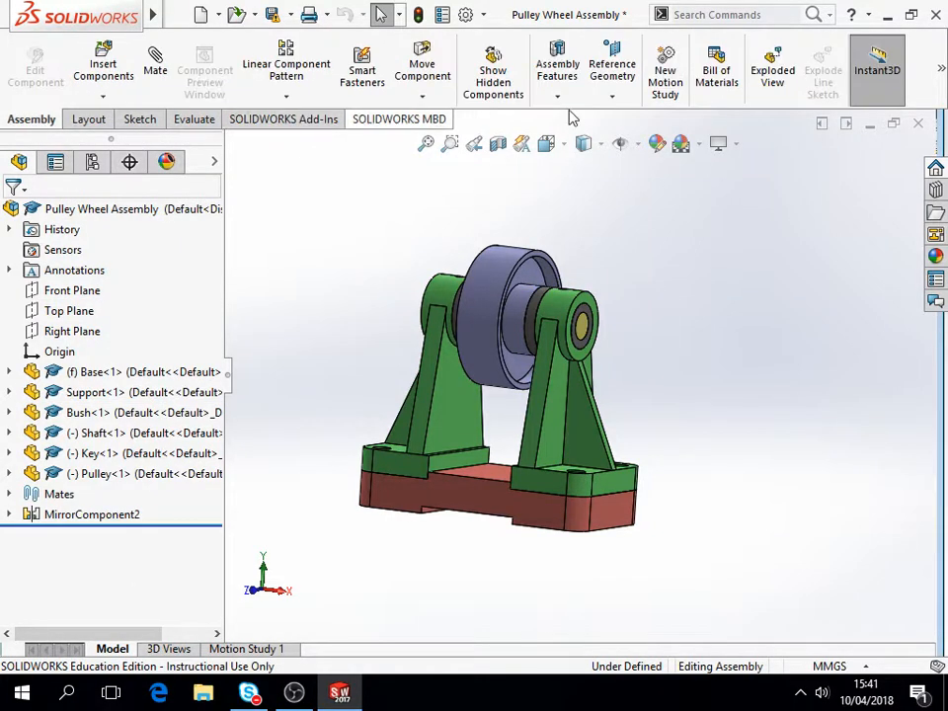
{"action": "left_click", "coordinate": [773, 79]}
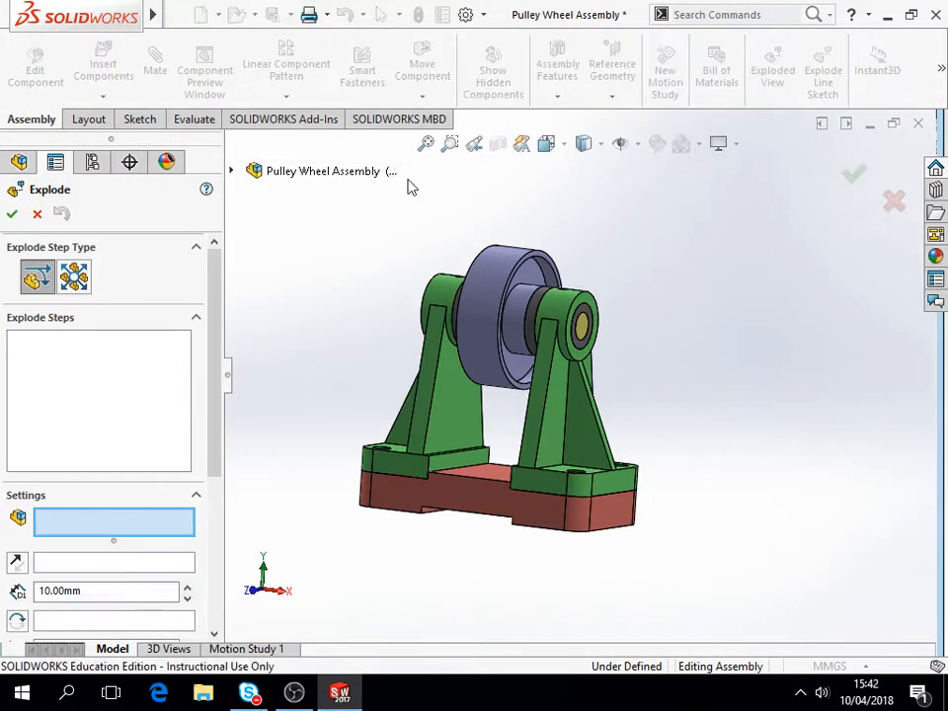
{"action": "scroll", "coordinate": [435, 395], "scroll_direction": "up", "scroll_amount": 3}
{"action": "scroll", "coordinate": [502, 389], "scroll_direction": "down", "scroll_amount": 2}
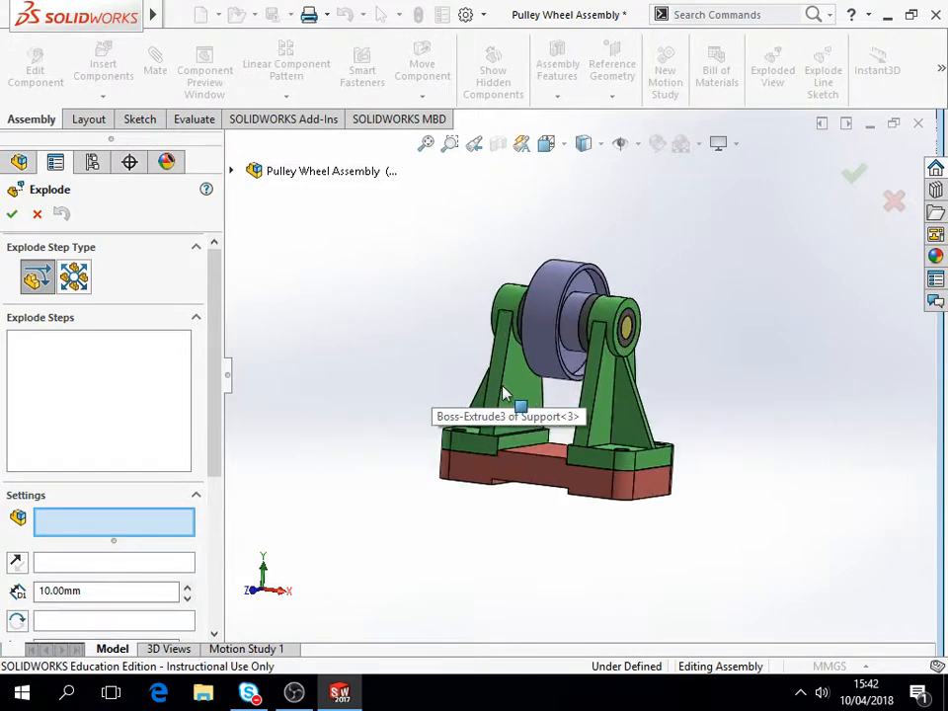
{"action": "left_click", "coordinate": [502, 389]}
{"action": "left_click_drag", "start_coordinate": [558, 387], "coordinate": [385, 368]}
{"action": "left_click", "coordinate": [606, 415]}
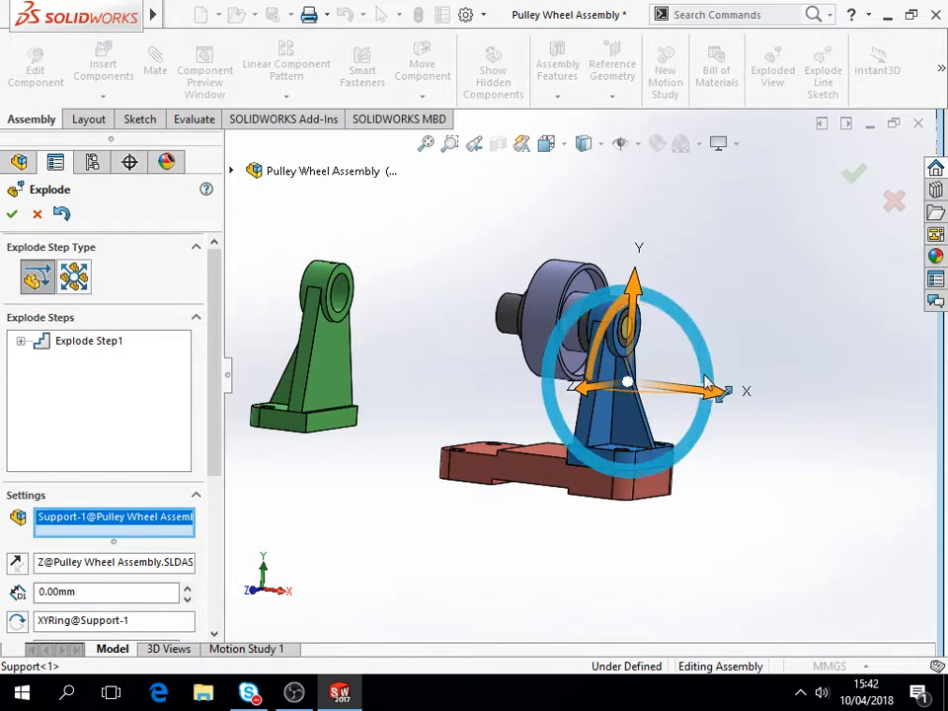
{"action": "left_click_drag", "start_coordinate": [725, 400], "coordinate": [885, 413]}
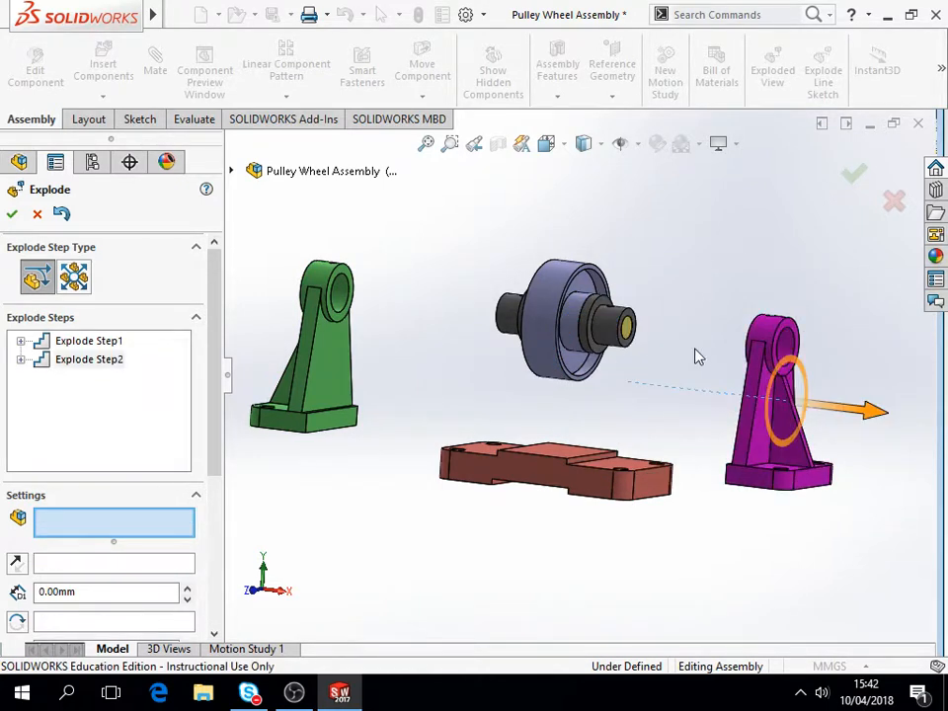
- Explode the pulley upward along the Y axis and the two bushes outward in opposite directions along the X axis
{"action": "left_click", "coordinate": [546, 318]}
{"action": "left_click_drag", "start_coordinate": [569, 255], "coordinate": [578, 123]}
{"action": "left_click", "coordinate": [611, 337]}
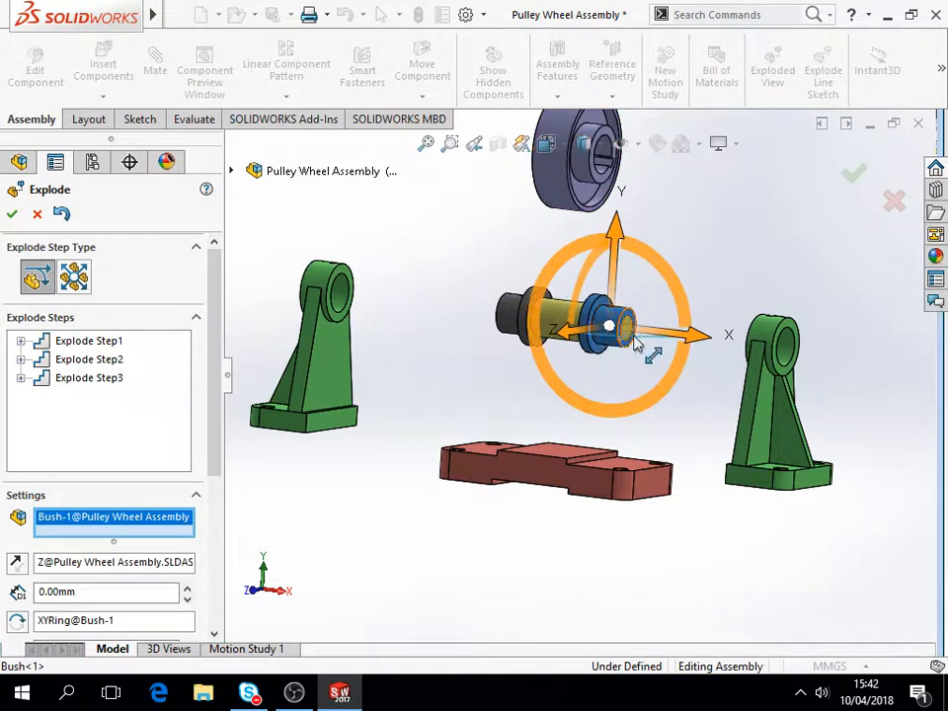
{"action": "left_click_drag", "start_coordinate": [636, 356], "coordinate": [743, 364]}
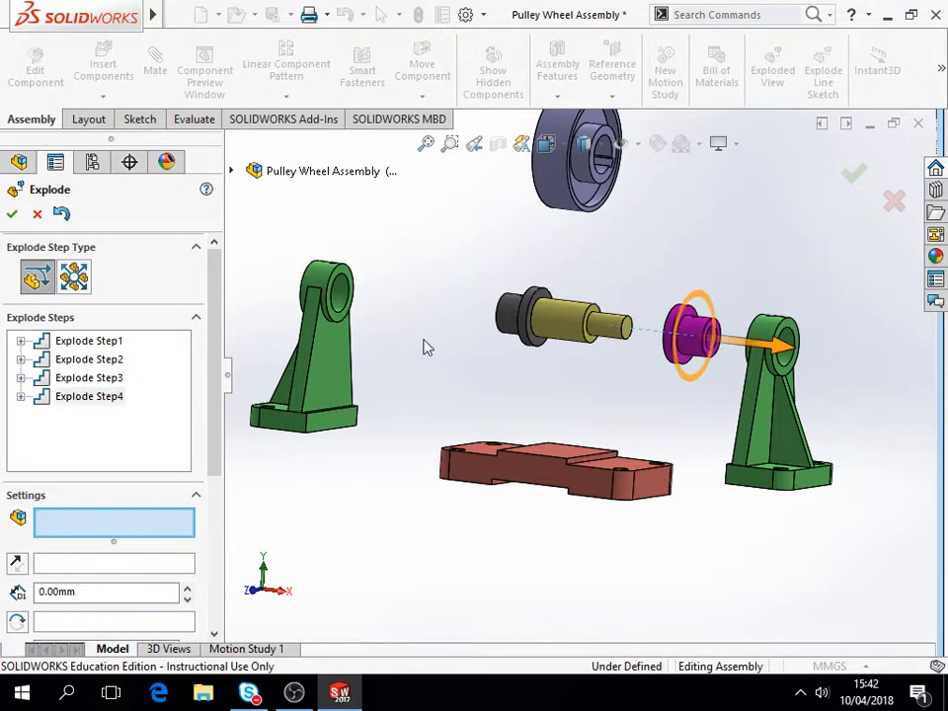
{"action": "left_click", "coordinate": [508, 334]}
{"action": "left_click_drag", "start_coordinate": [494, 326], "coordinate": [427, 319]}
- Explode the shaft along the Z axis away from the key and finish the exploded view
{"action": "middle_click_drag", "start_coordinate": [561, 296], "coordinate": [596, 345]}
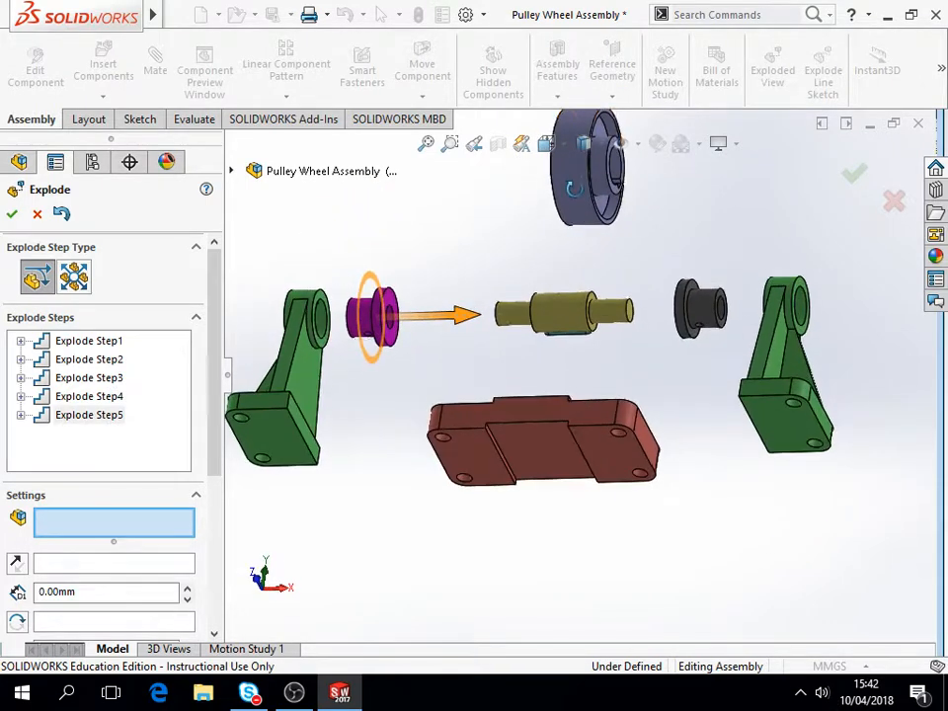
{"action": "left_click", "coordinate": [583, 342]}
{"action": "left_click_drag", "start_coordinate": [549, 296], "coordinate": [486, 234]}
{"action": "middle_click_drag", "start_coordinate": [500, 326], "coordinate": [505, 478]}
{"action": "scroll", "coordinate": [505, 479], "scroll_direction": "up", "scroll_amount": 2}
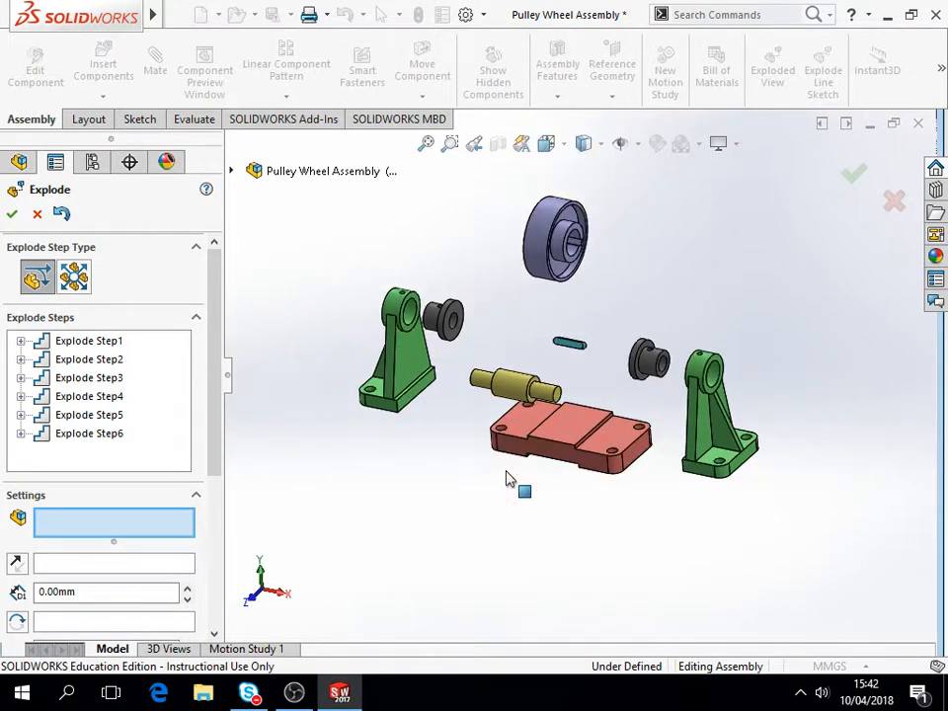
{"action": "left_click", "coordinate": [12, 216]}
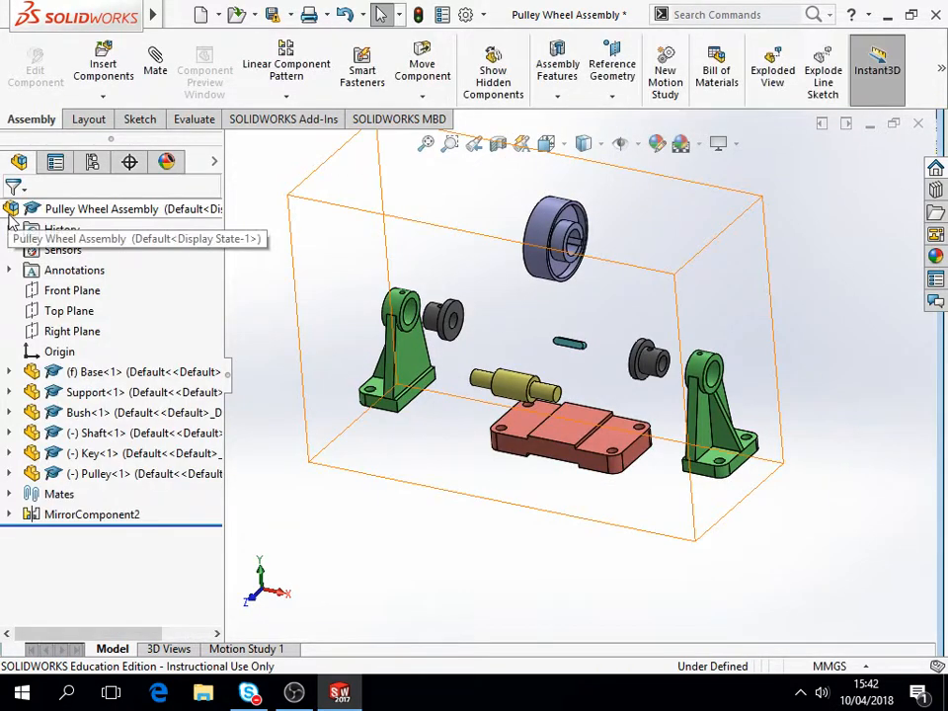
- Collapse the exploded view ExplView1 under the assembly's Default configuration
{"action": "left_click", "coordinate": [92, 161]}
{"action": "left_click", "coordinate": [30, 245]}
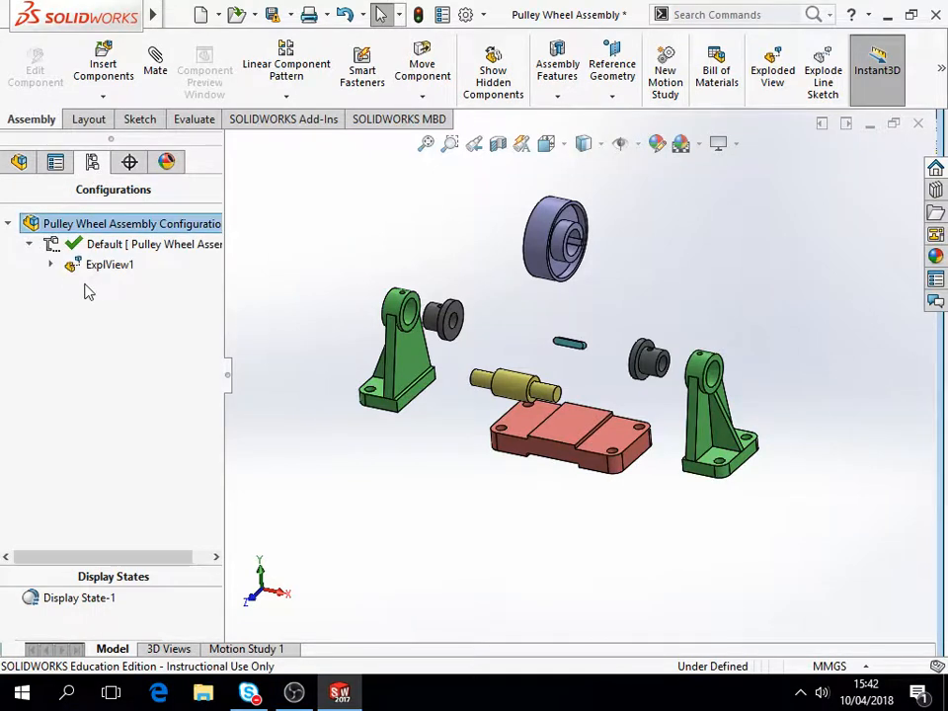
{"action": "left_click", "coordinate": [91, 267]}
{"action": "right_click", "coordinate": [89, 267]}
{"action": "left_click", "coordinate": [111, 281]}
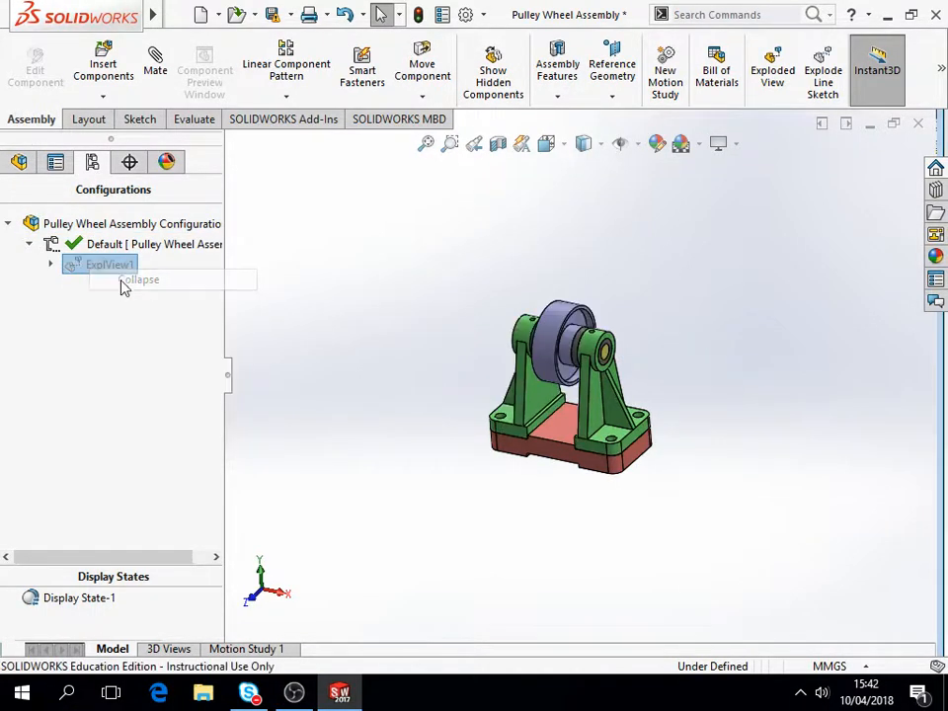
- Add an Explode animation to Motion Study 1 using the Animation Wizard, with a duration of 10 seconds and a start time of 20 seconds
{"action": "left_click", "coordinate": [19, 161]}
{"action": "left_click", "coordinate": [245, 648]}
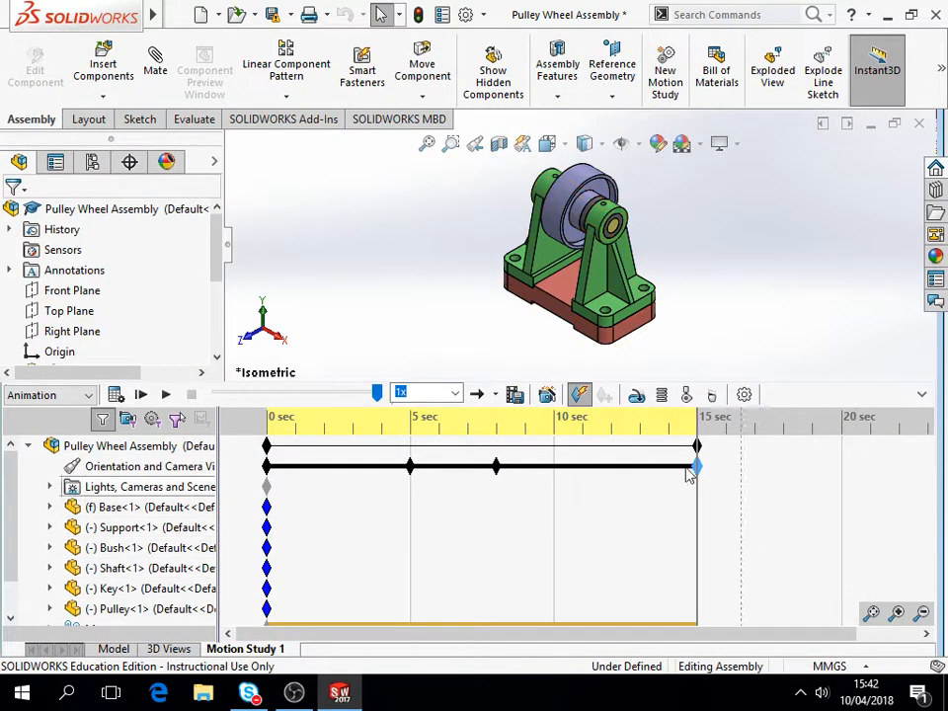
{"action": "left_click_drag", "start_coordinate": [705, 635], "coordinate": [779, 638]}
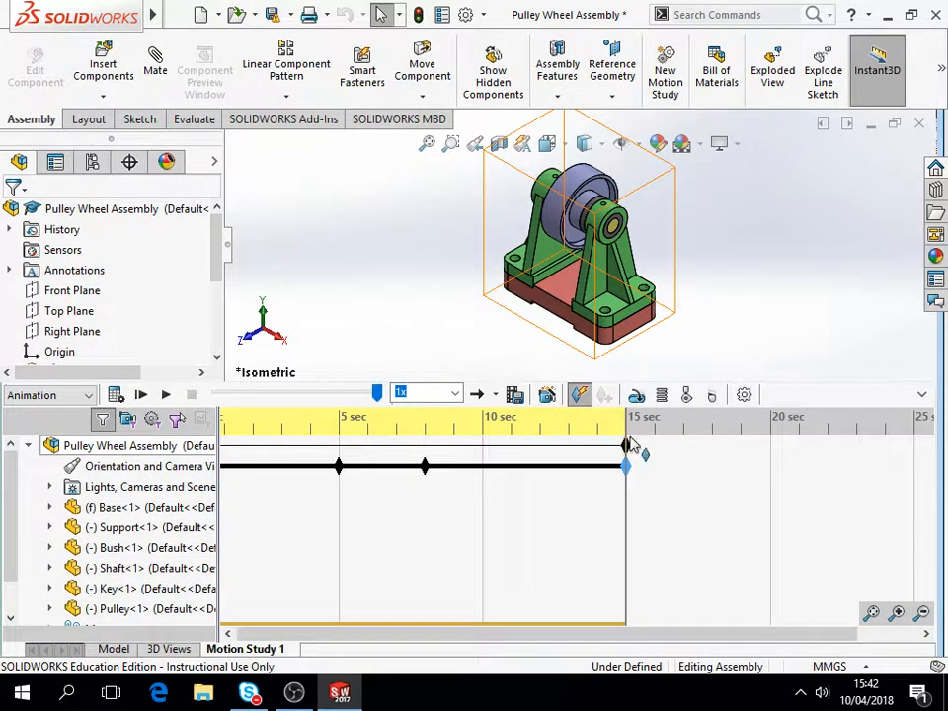
{"action": "left_click", "coordinate": [549, 395]}
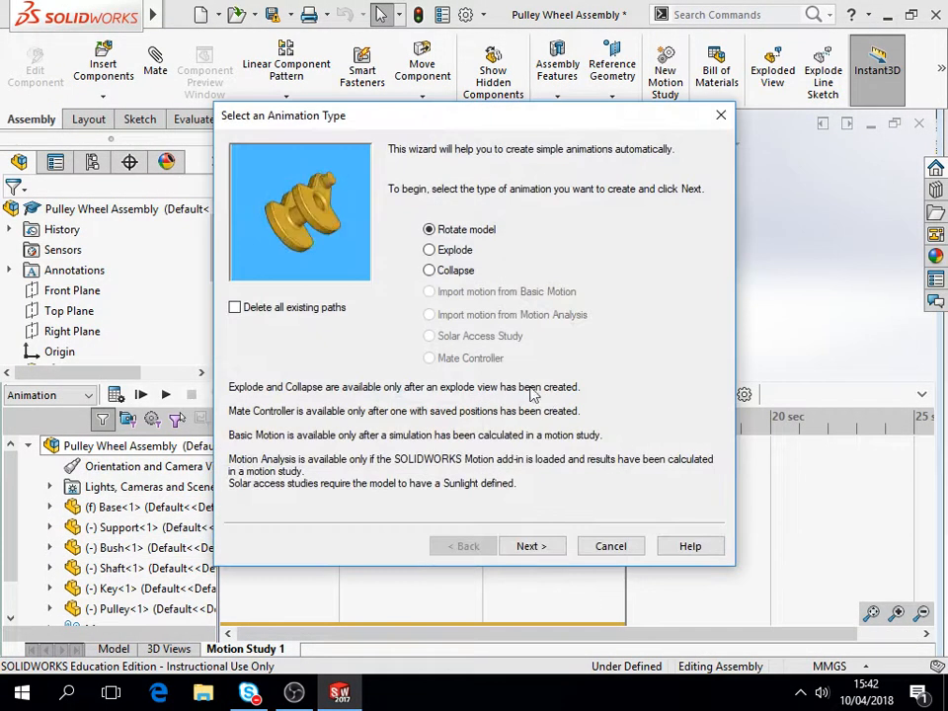
{"action": "left_click", "coordinate": [454, 249]}
{"action": "left_click", "coordinate": [545, 555]}
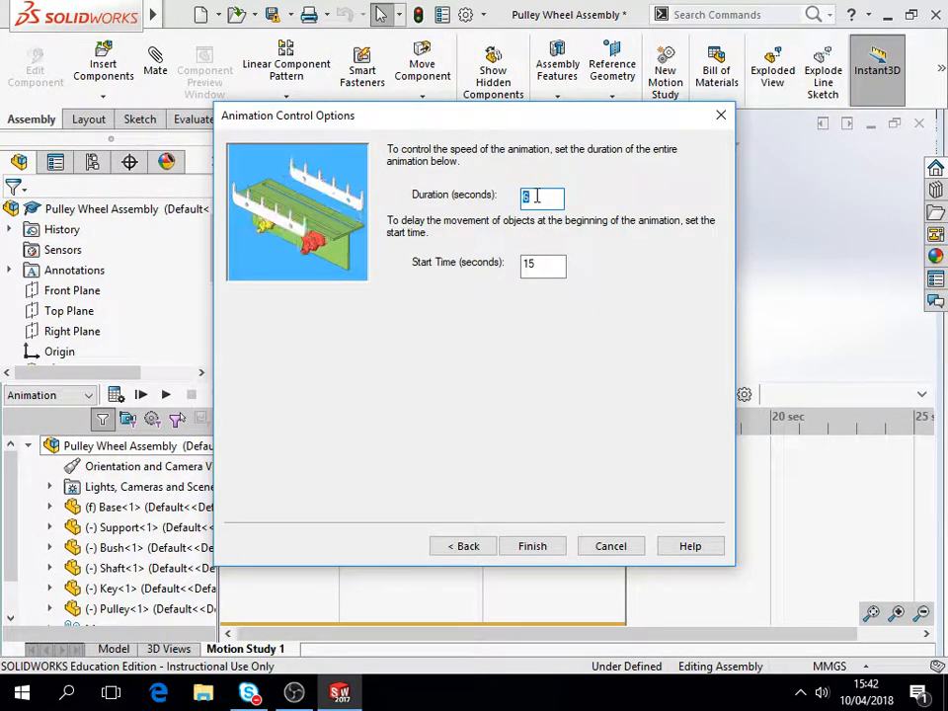
{"action": "type", "text": "10"}
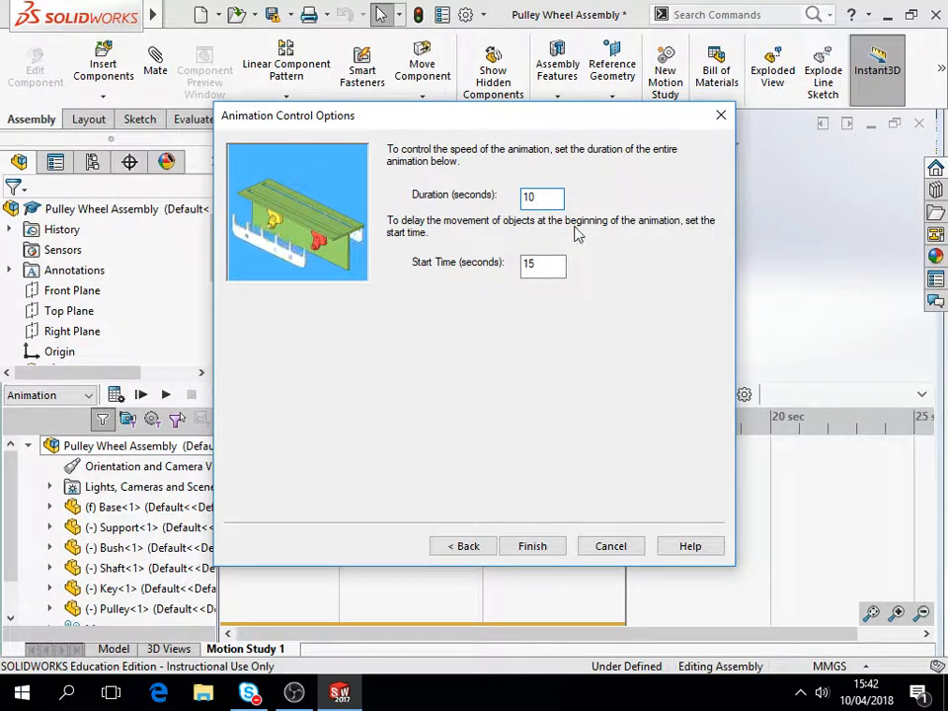
{"action": "left_click", "coordinate": [543, 264]}
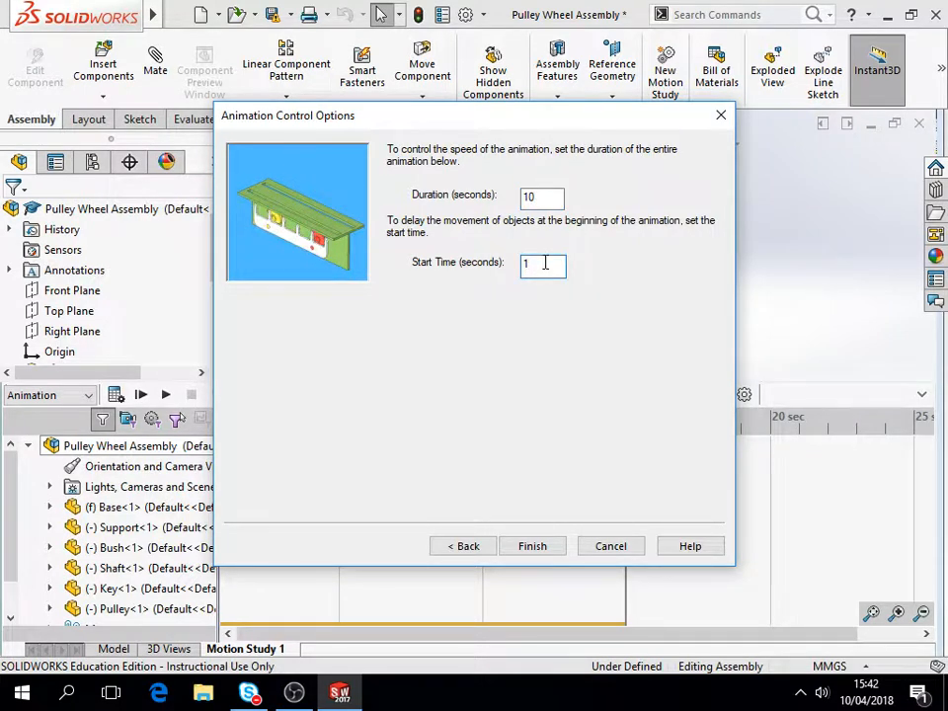
{"action": "key", "text": "BackSpace"}
{"action": "type", "text": "20"}
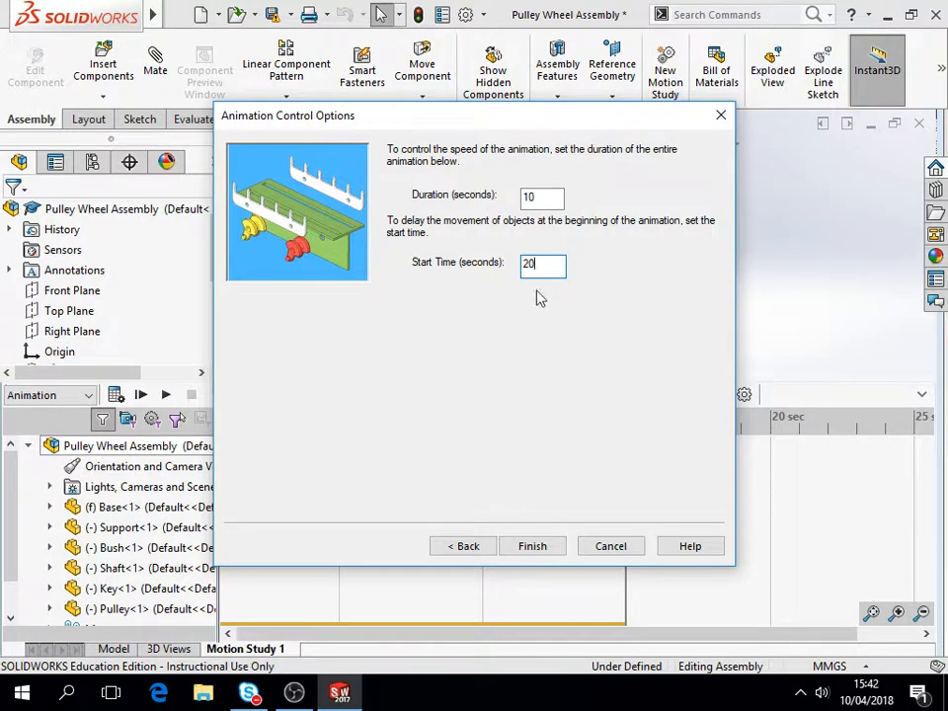
{"action": "left_click", "coordinate": [532, 548]}
- Calculate the motion study and look over the component key points along the timeline
{"action": "left_click_drag", "start_coordinate": [591, 634], "coordinate": [713, 634]}
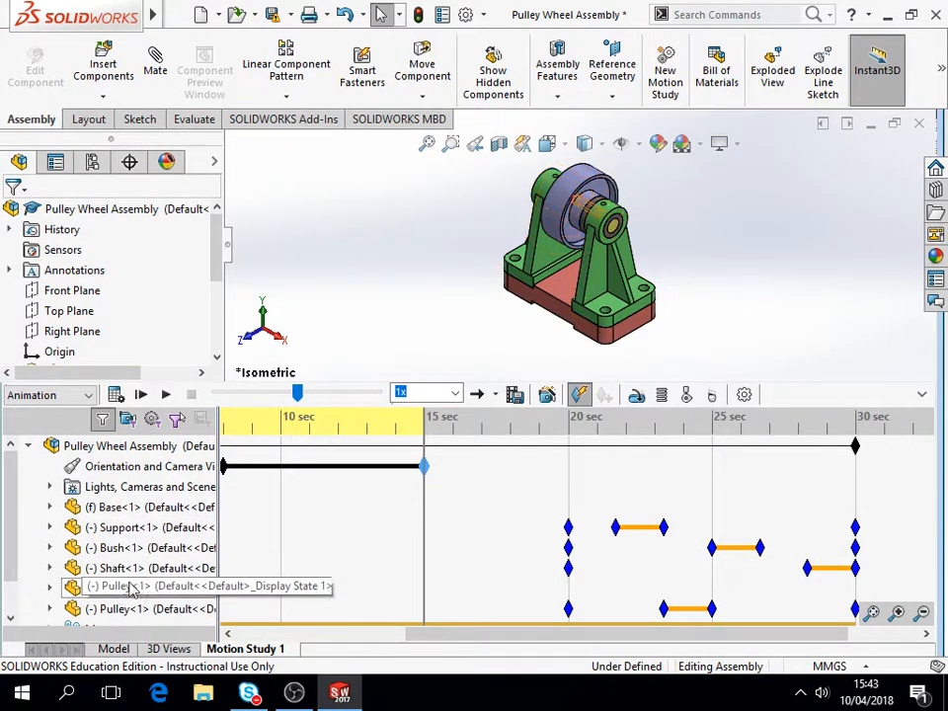
{"action": "left_click_drag", "start_coordinate": [561, 639], "coordinate": [384, 633]}
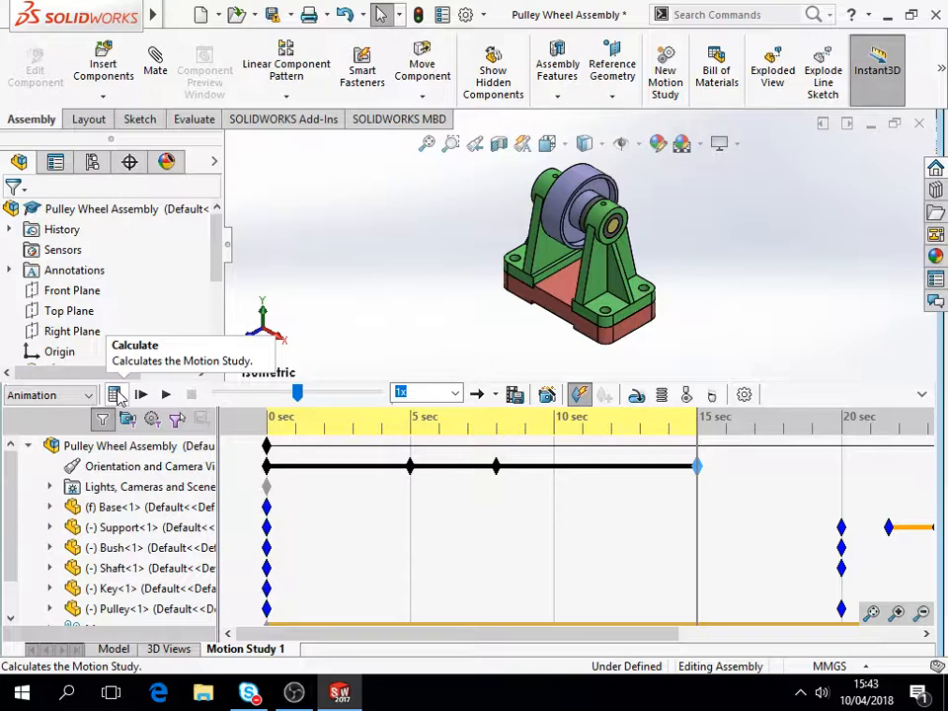
{"action": "left_click", "coordinate": [115, 395]}
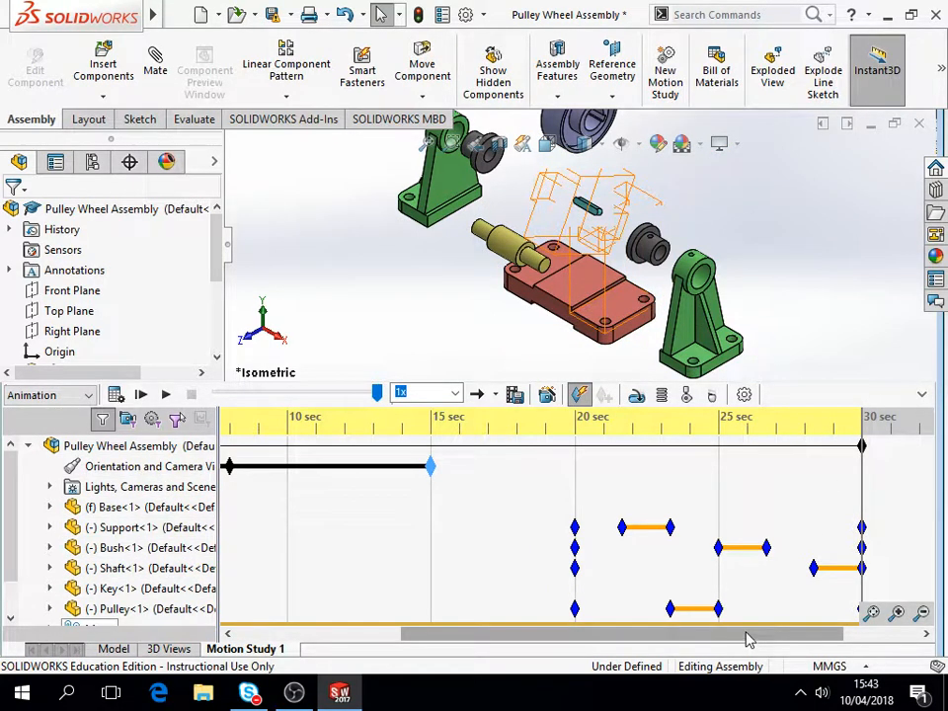
{"action": "left_click_drag", "start_coordinate": [767, 635], "coordinate": [554, 630]}
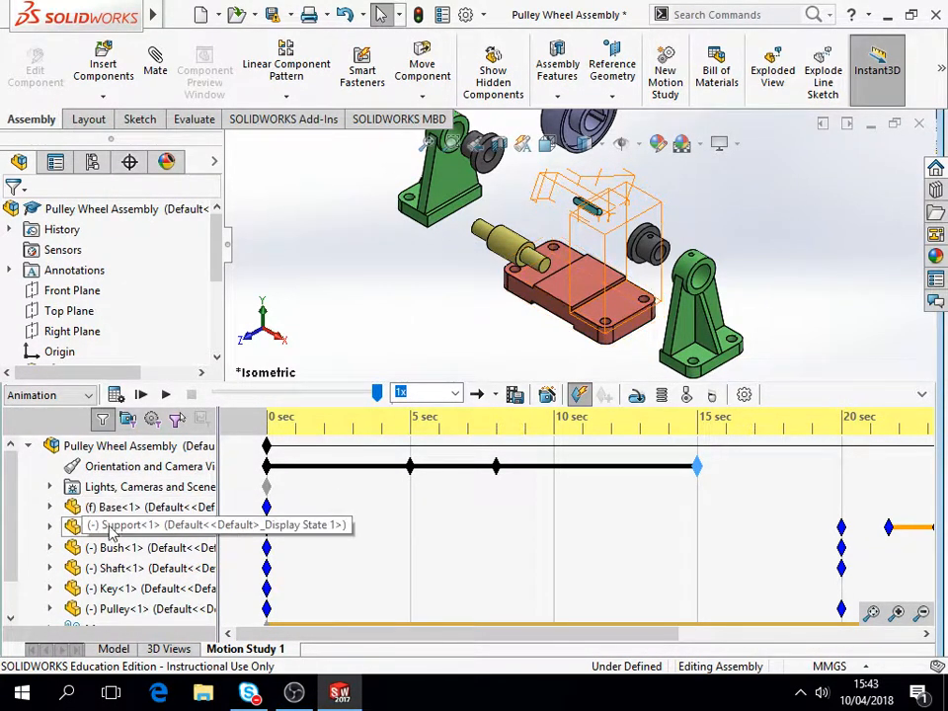
- Copy the 0-second Appearance key point of Support<1> to 5 seconds and hide the support at that time
{"action": "left_click", "coordinate": [468, 506]}
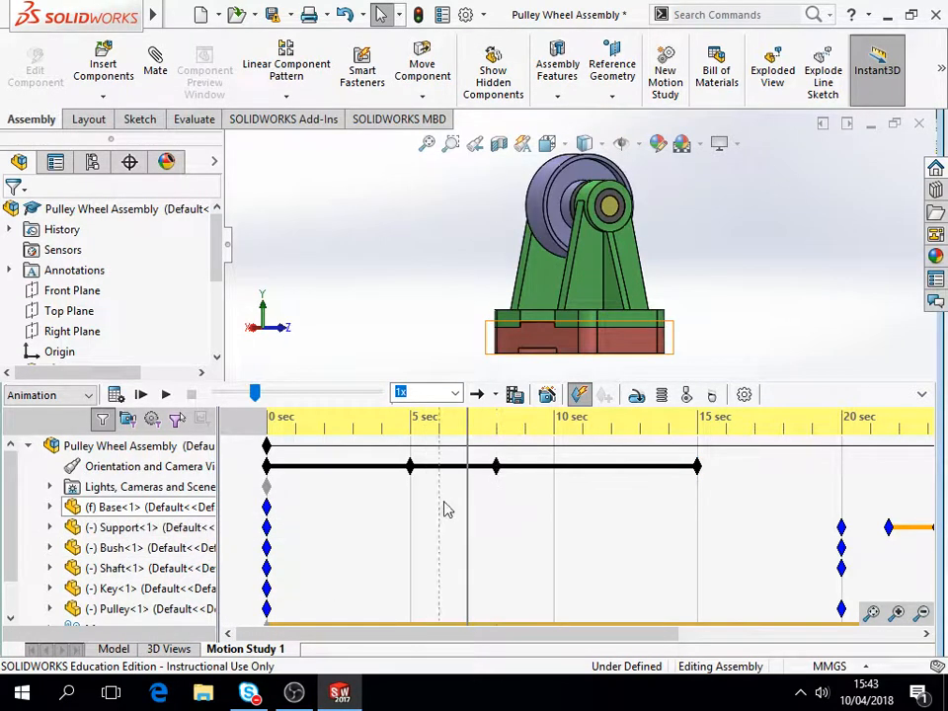
{"action": "left_click", "coordinate": [75, 528]}
{"action": "left_click", "coordinate": [51, 527]}
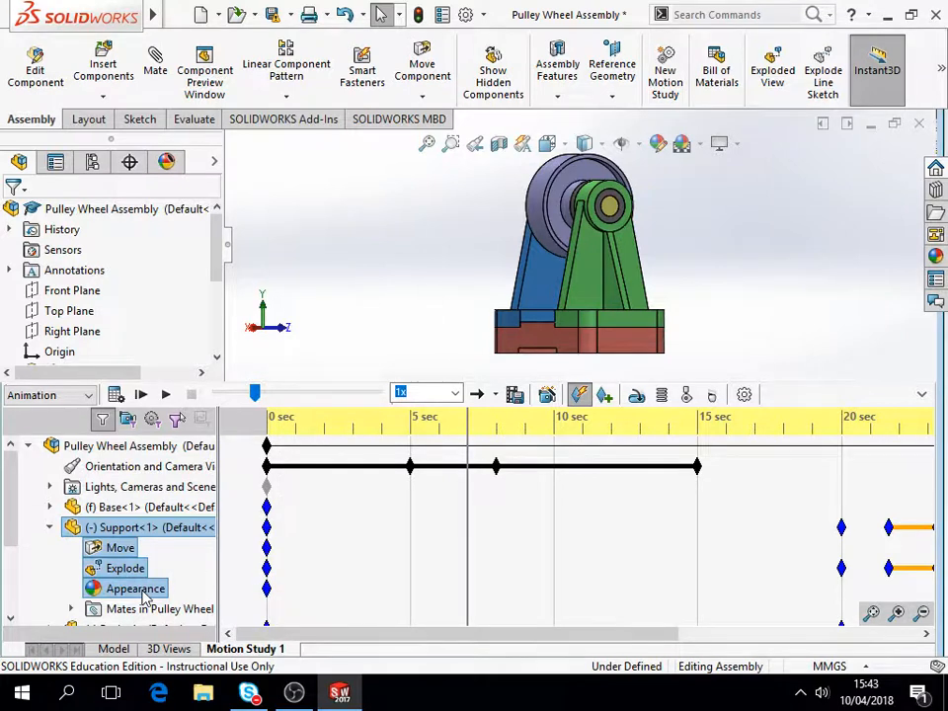
{"action": "left_click", "coordinate": [267, 590]}
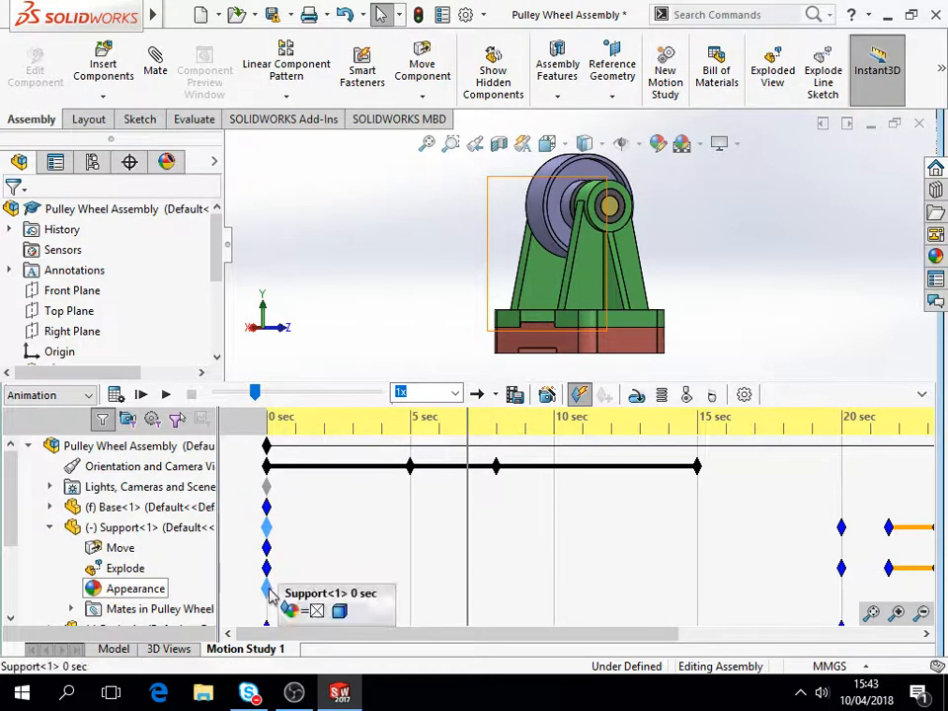
{"action": "right_click", "coordinate": [270, 592]}
{"action": "left_click", "coordinate": [313, 506]}
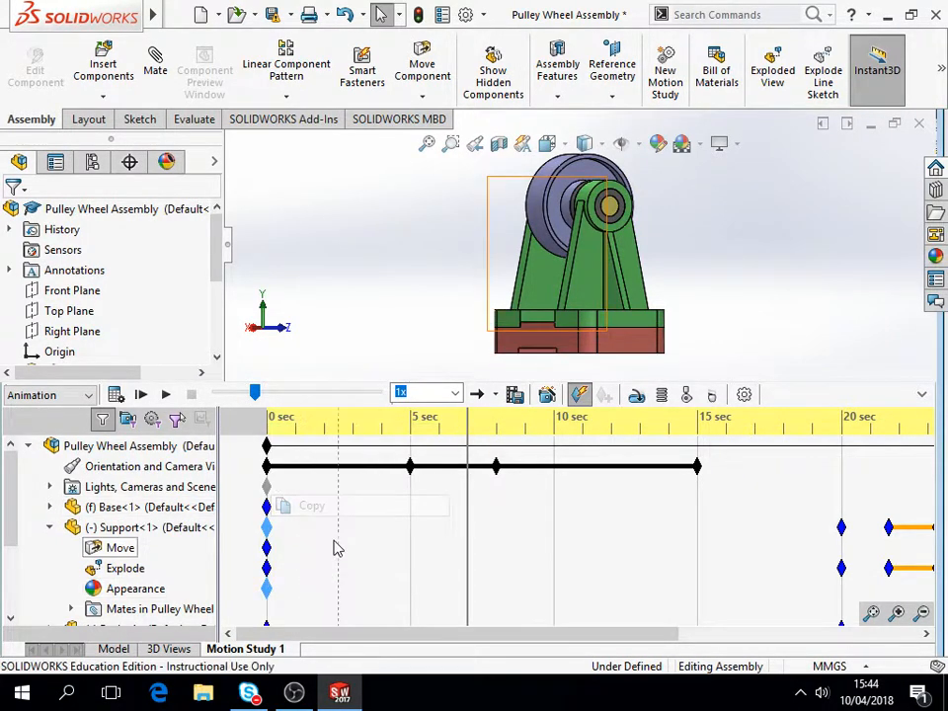
{"action": "left_click", "coordinate": [410, 591]}
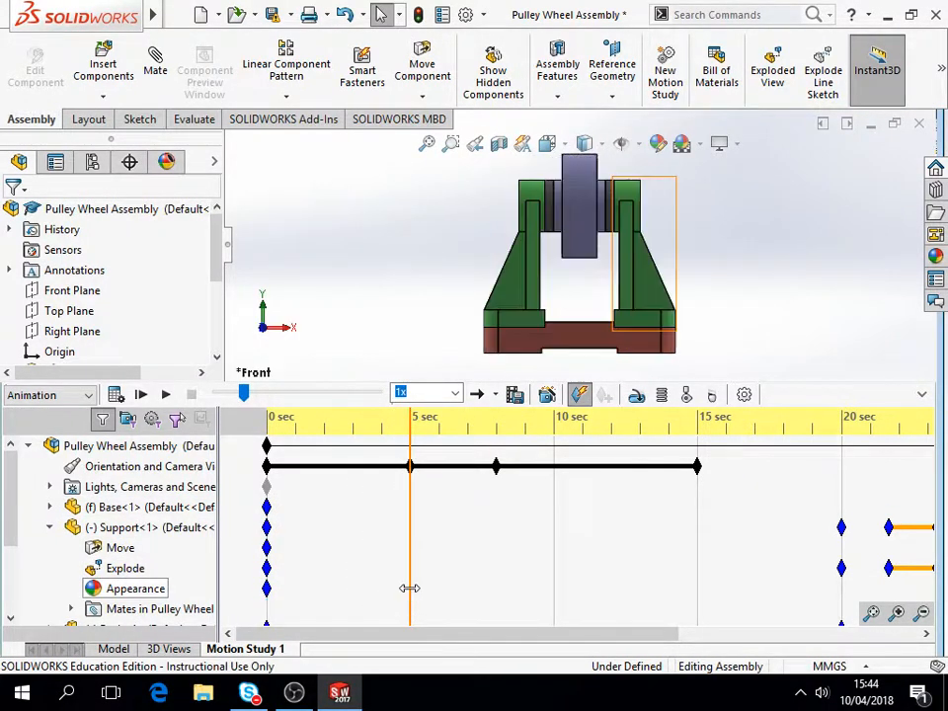
{"action": "right_click", "coordinate": [410, 589]}
{"action": "left_click", "coordinate": [440, 528]}
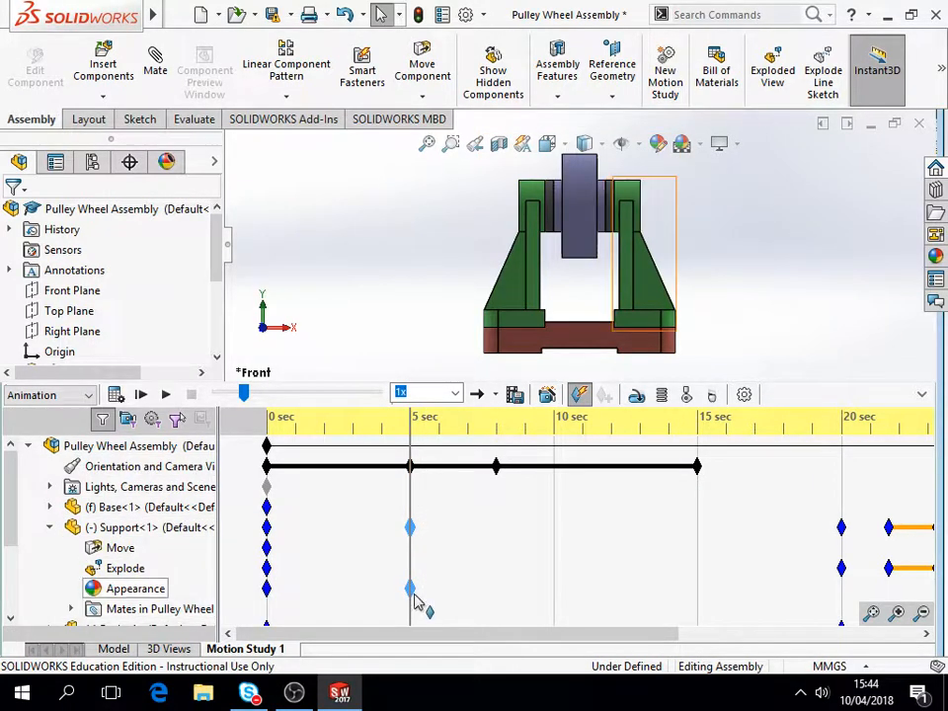
{"action": "right_click", "coordinate": [123, 590]}
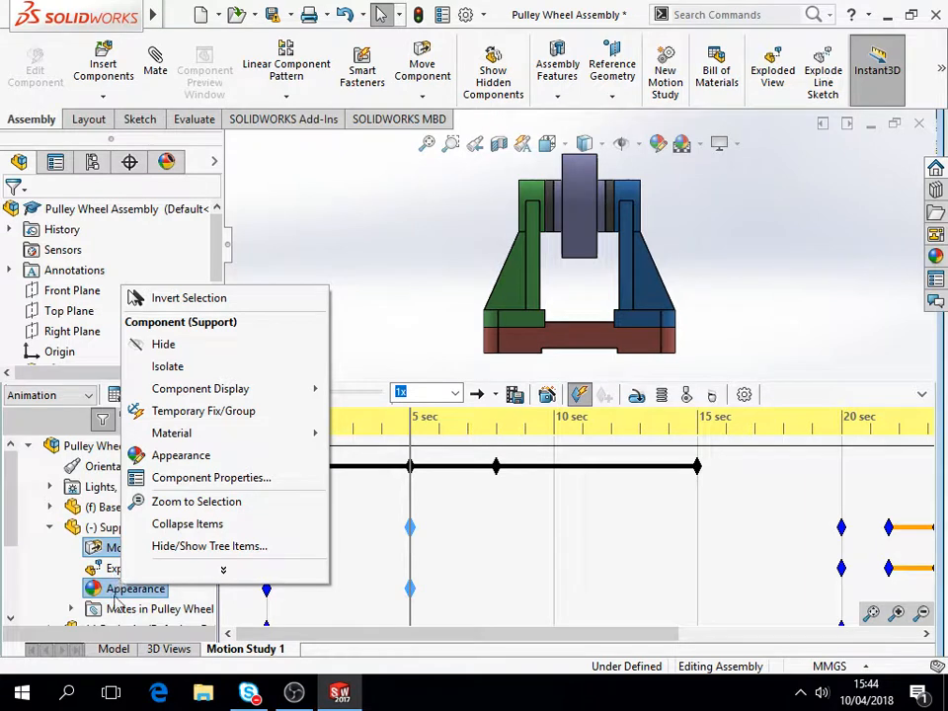
{"action": "left_click", "coordinate": [154, 345]}
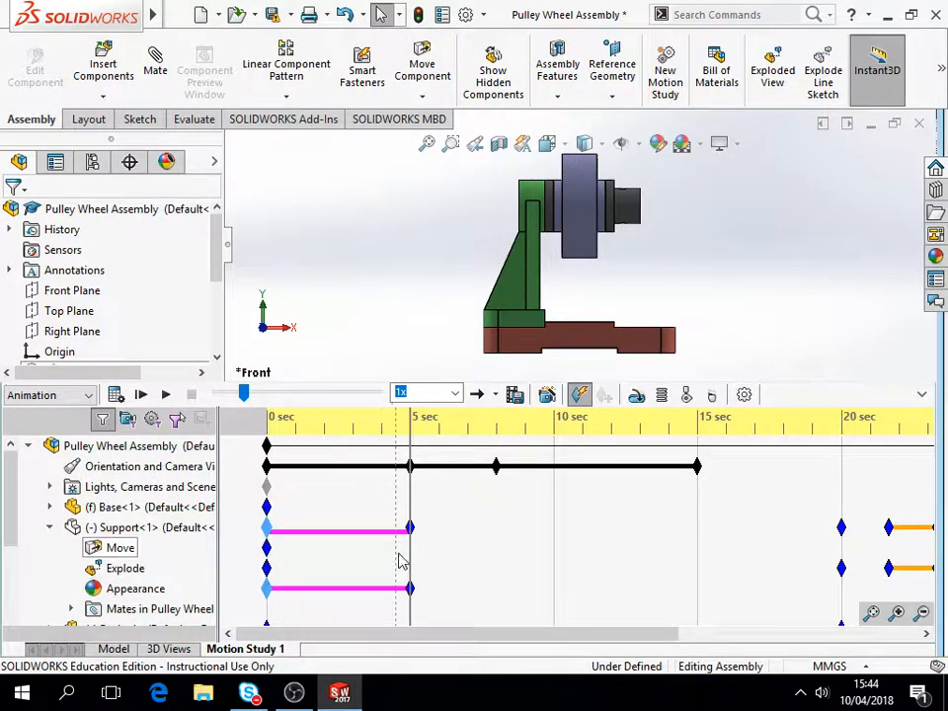
- Copy the 5-second Appearance key point of Support<1> to 10 seconds
{"action": "left_click", "coordinate": [554, 598]}
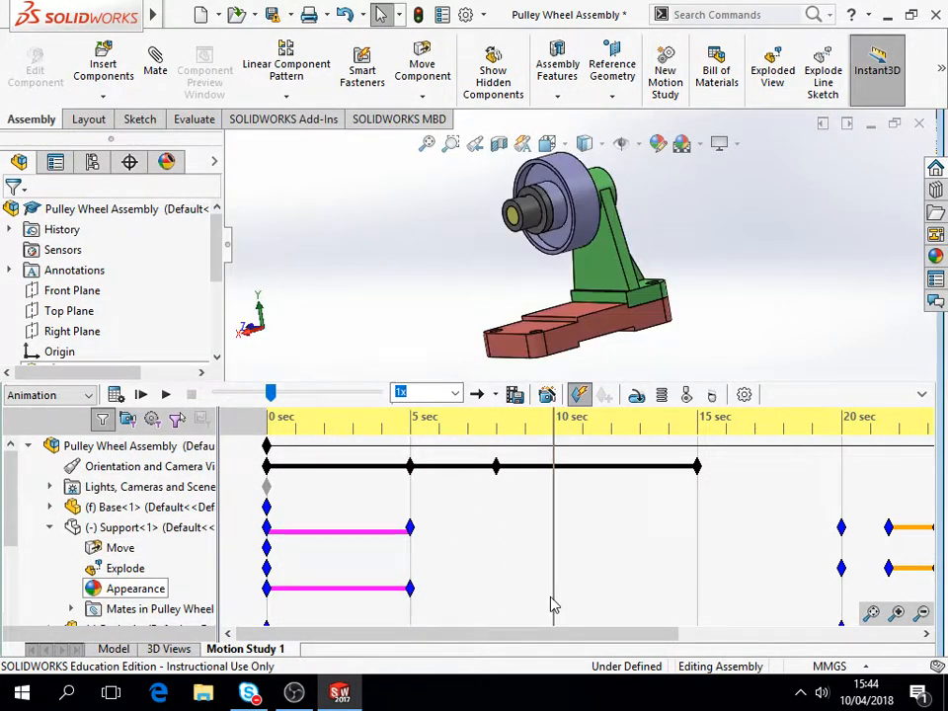
{"action": "left_click", "coordinate": [413, 593]}
{"action": "right_click", "coordinate": [411, 598]}
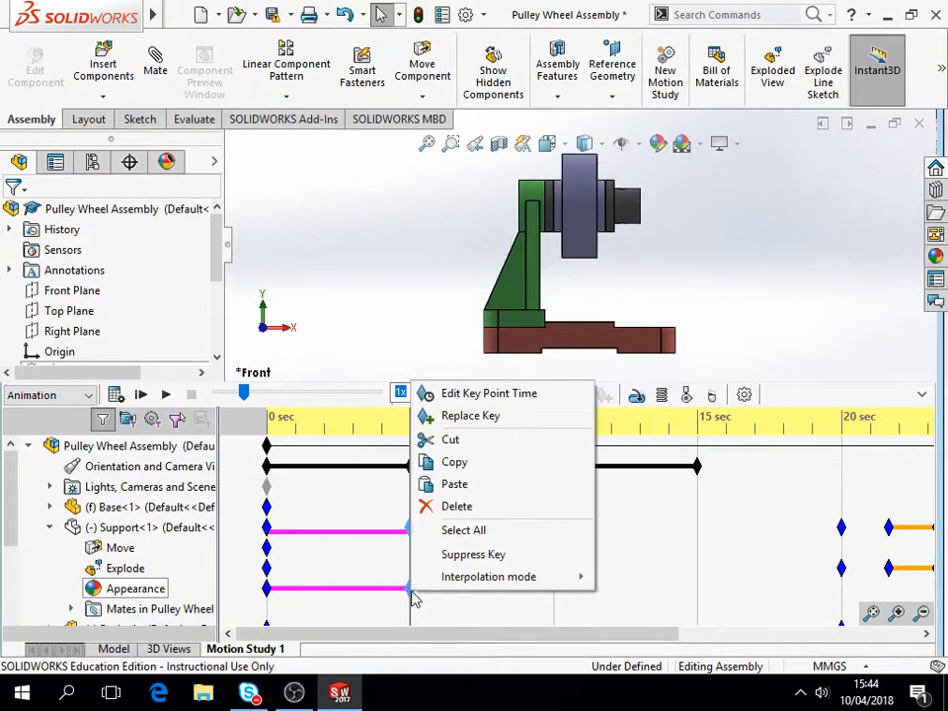
{"action": "left_click", "coordinate": [454, 465]}
{"action": "left_click", "coordinate": [553, 593]}
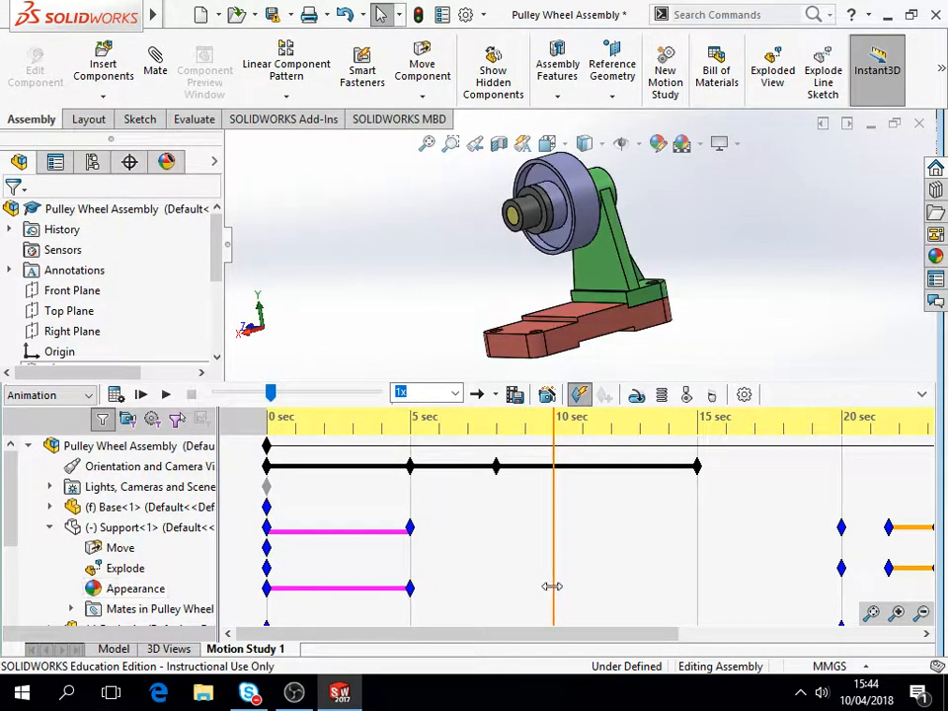
{"action": "right_click", "coordinate": [551, 587]}
{"action": "left_click", "coordinate": [582, 508]}
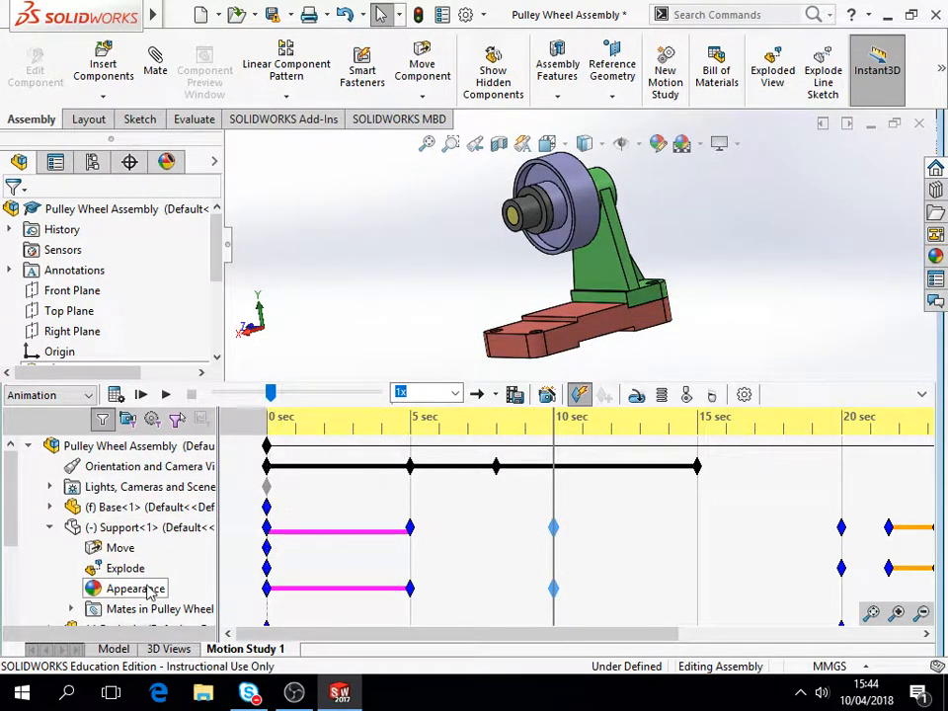
- Show the hidden Support<1> again at the 10-second mark
{"action": "left_click", "coordinate": [121, 548], "text": "shift"}
{"action": "right_click", "coordinate": [148, 555]}
{"action": "left_click", "coordinate": [211, 360]}
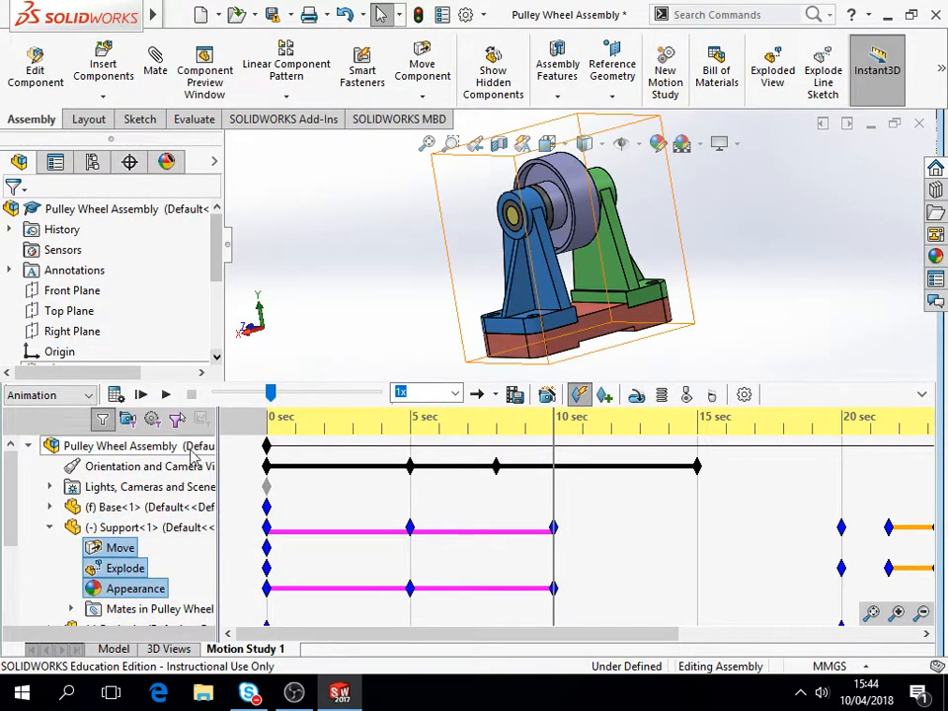
- Change the appearance colour of Support<1> to magenta at the 10-second mark, applied at component level
{"action": "right_click", "coordinate": [131, 591]}
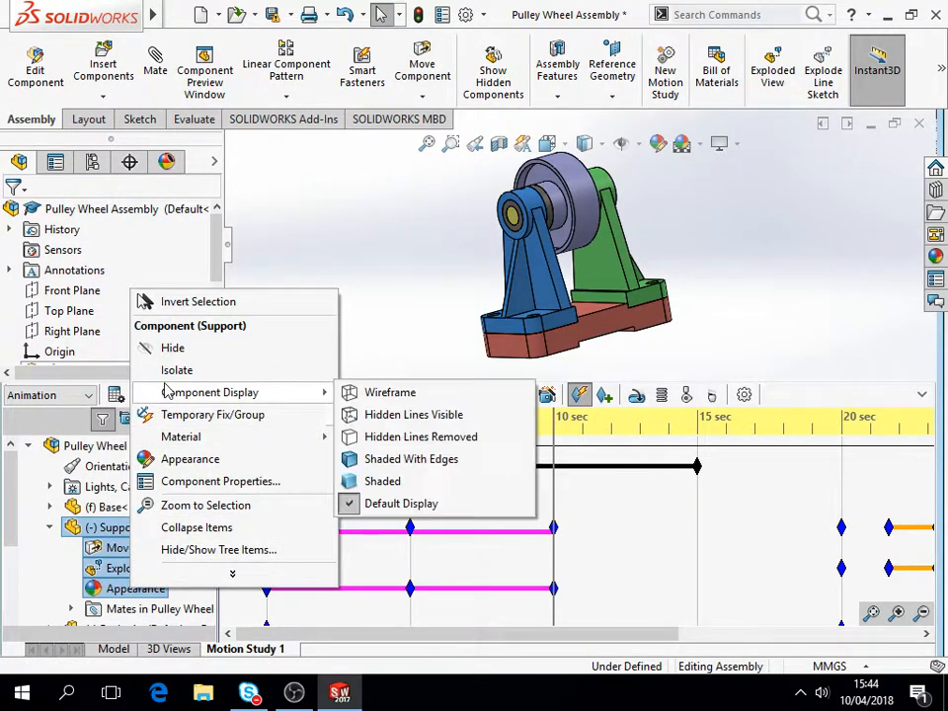
{"action": "left_click", "coordinate": [187, 459]}
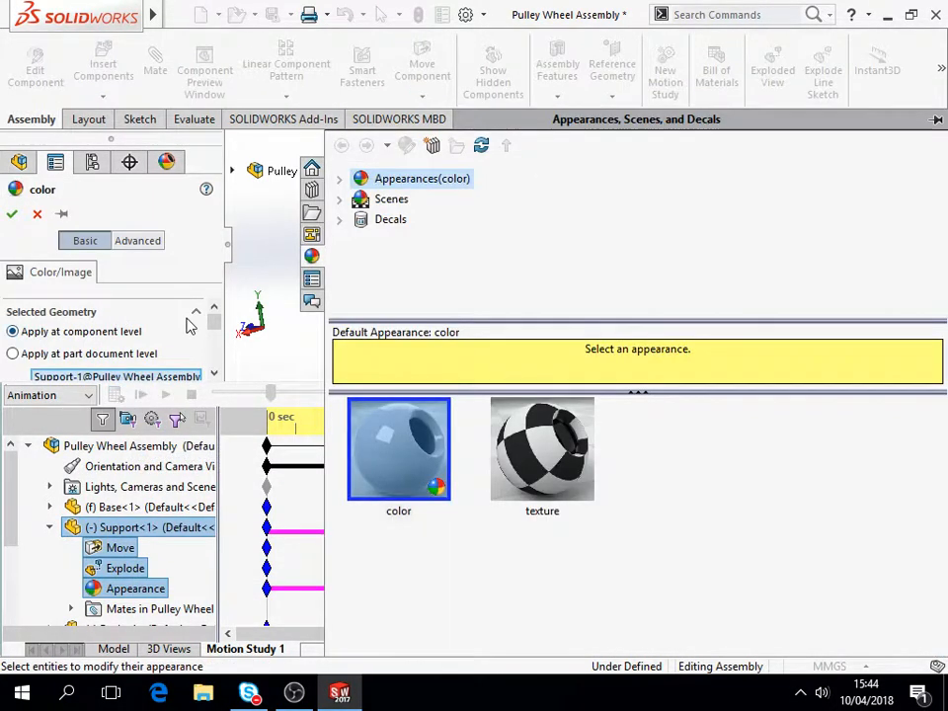
{"action": "left_click_drag", "start_coordinate": [213, 321], "coordinate": [175, 333]}
{"action": "scroll", "coordinate": [163, 340], "scroll_direction": "up", "scroll_amount": 1}
{"action": "left_click", "coordinate": [144, 329]}
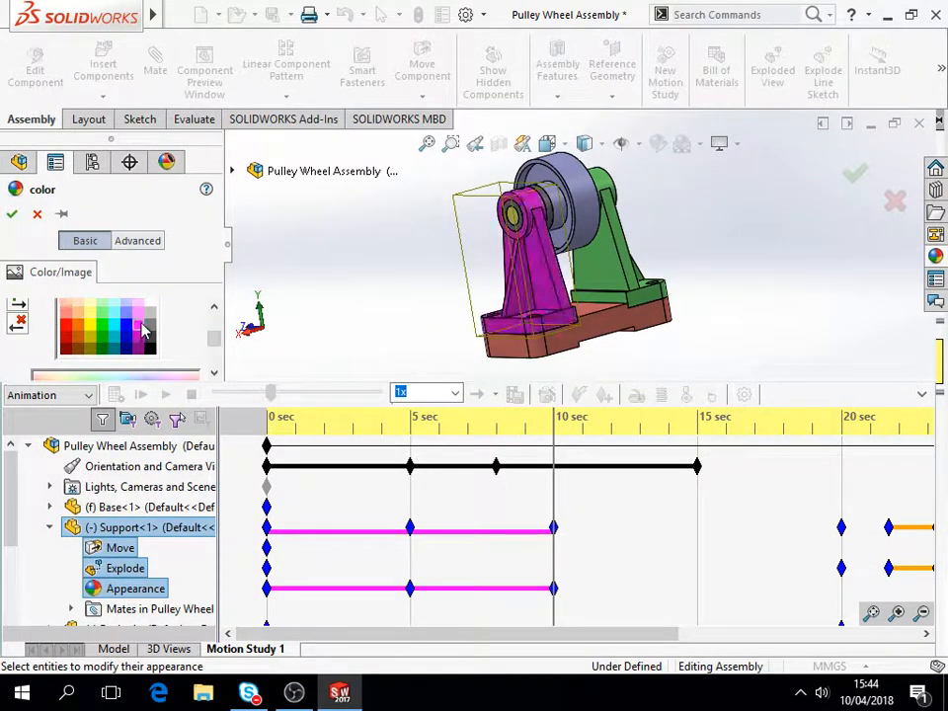
{"action": "left_click", "coordinate": [12, 213]}
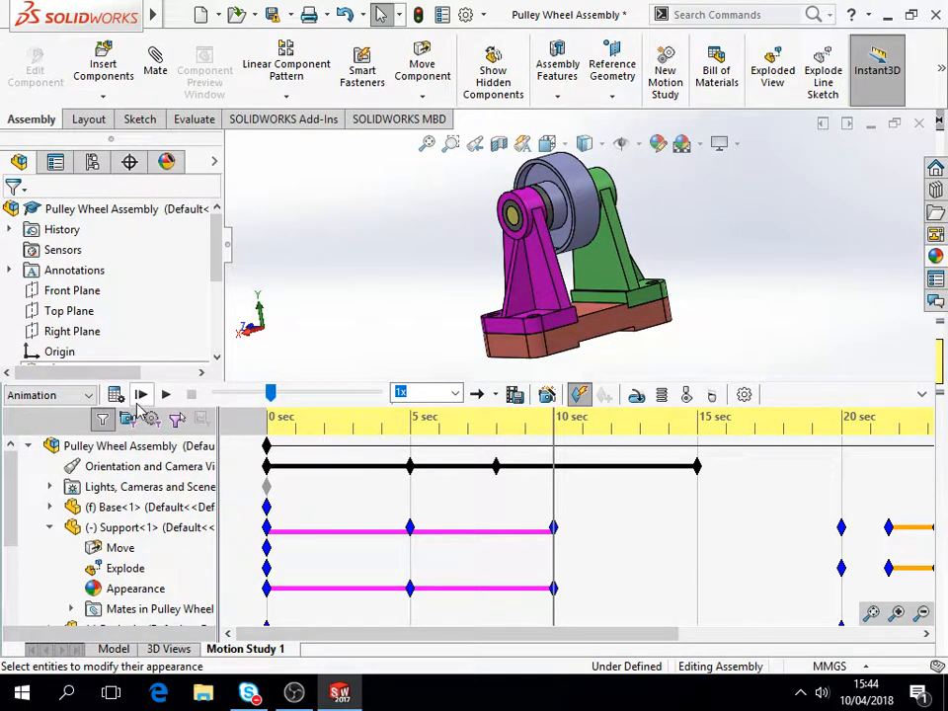
- Play the complete motion study animation from the start to check the whole sequence
{"action": "left_click", "coordinate": [140, 394]}
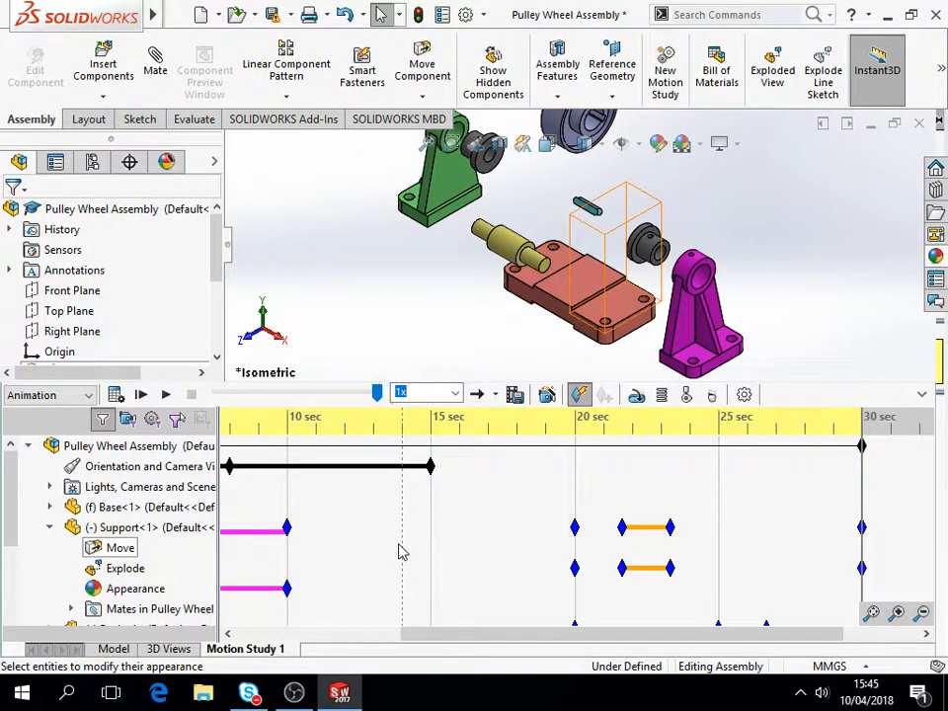
- Collapse Support<1> in the motion study tree and examine the timeline entries of the assembly's mates
{"action": "left_click", "coordinate": [50, 528]}
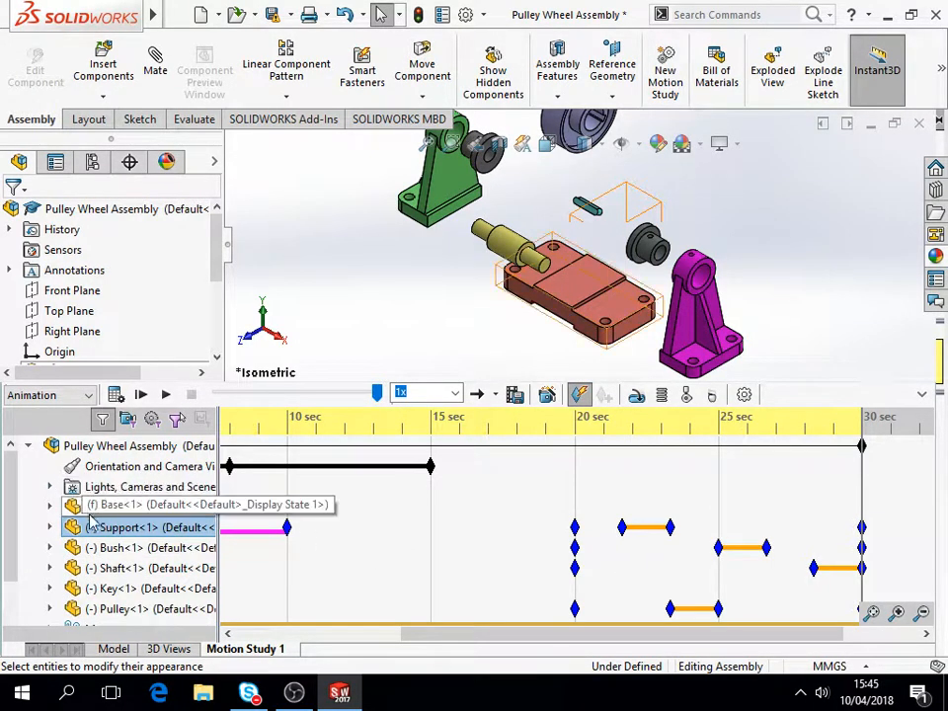
{"action": "scroll", "coordinate": [87, 613], "scroll_direction": "down", "scroll_amount": 1}
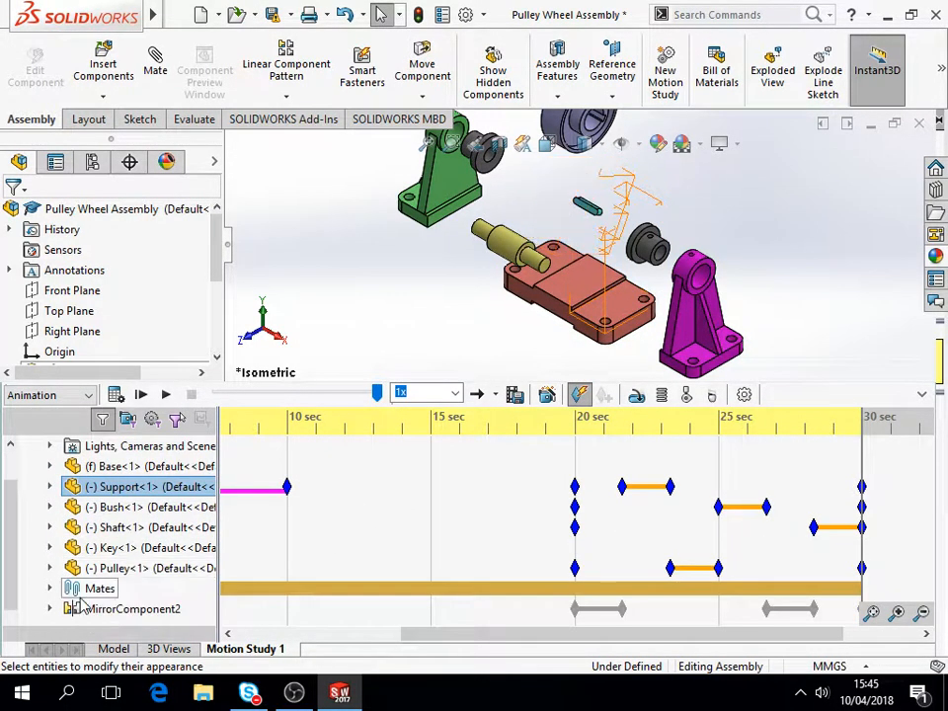
{"action": "left_click", "coordinate": [50, 589]}
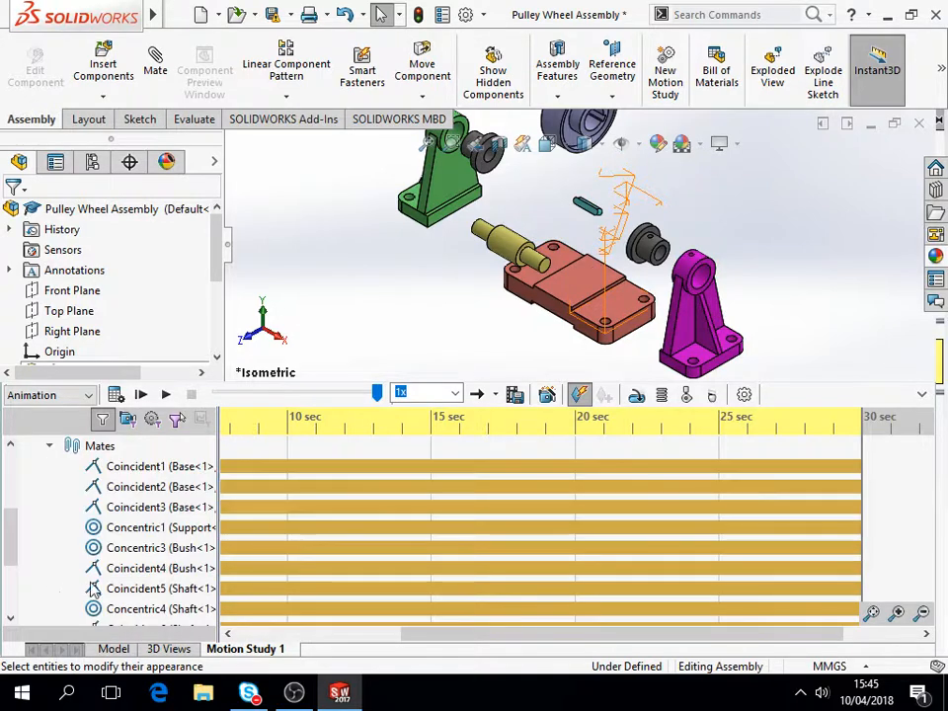
{"action": "left_click", "coordinate": [52, 447]}
{"action": "scroll", "coordinate": [109, 538], "scroll_direction": "up", "scroll_amount": 1}
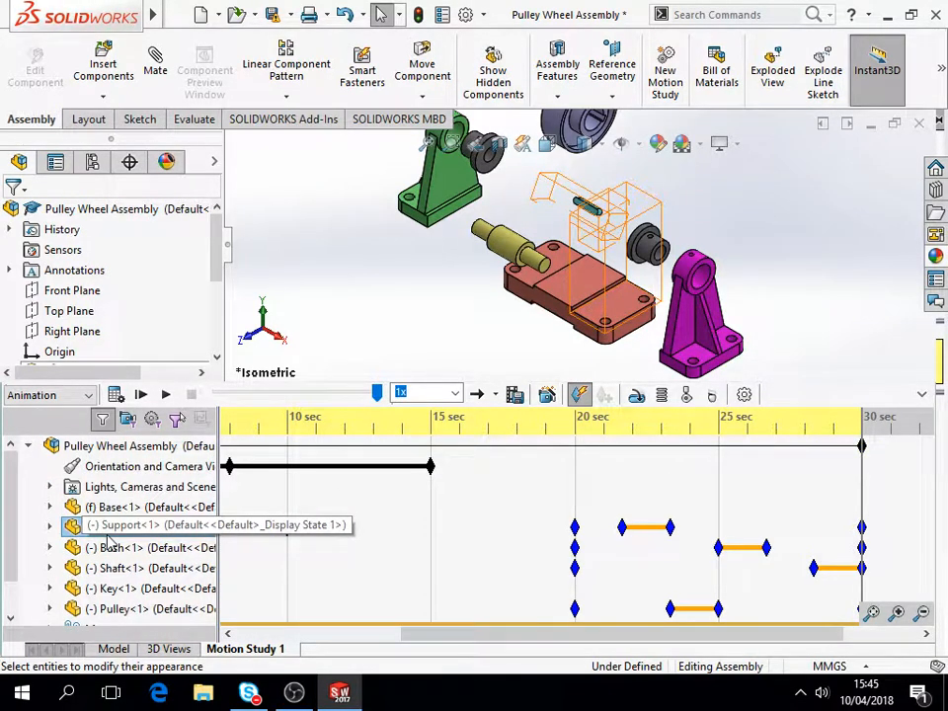
{"action": "left_click", "coordinate": [134, 534]}
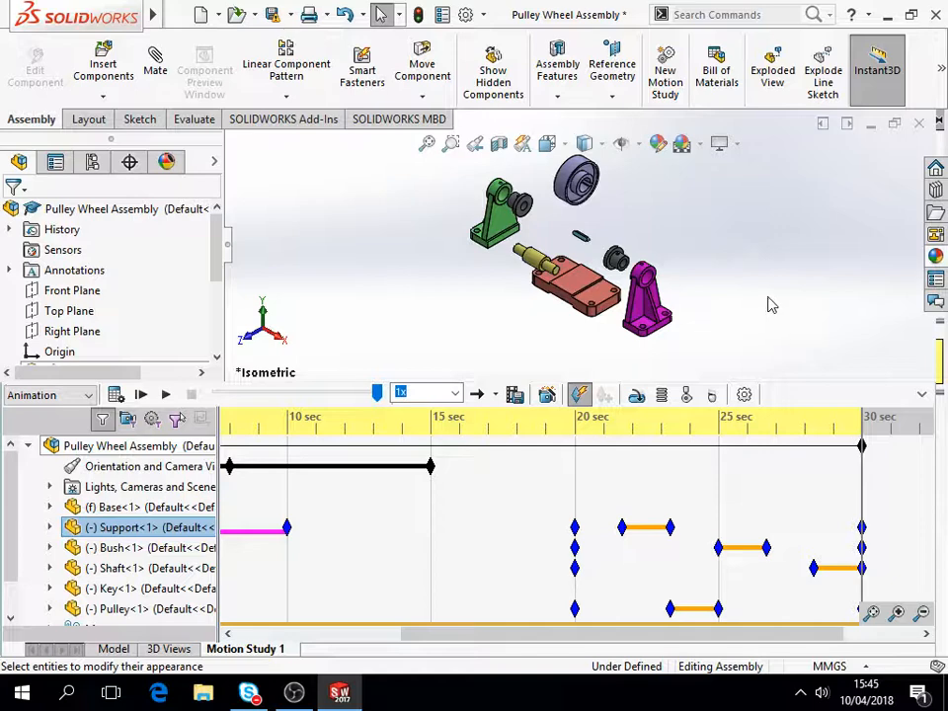
- Examine the options for saving the animation to a video file, and close them without saving
{"action": "left_click", "coordinate": [516, 394]}
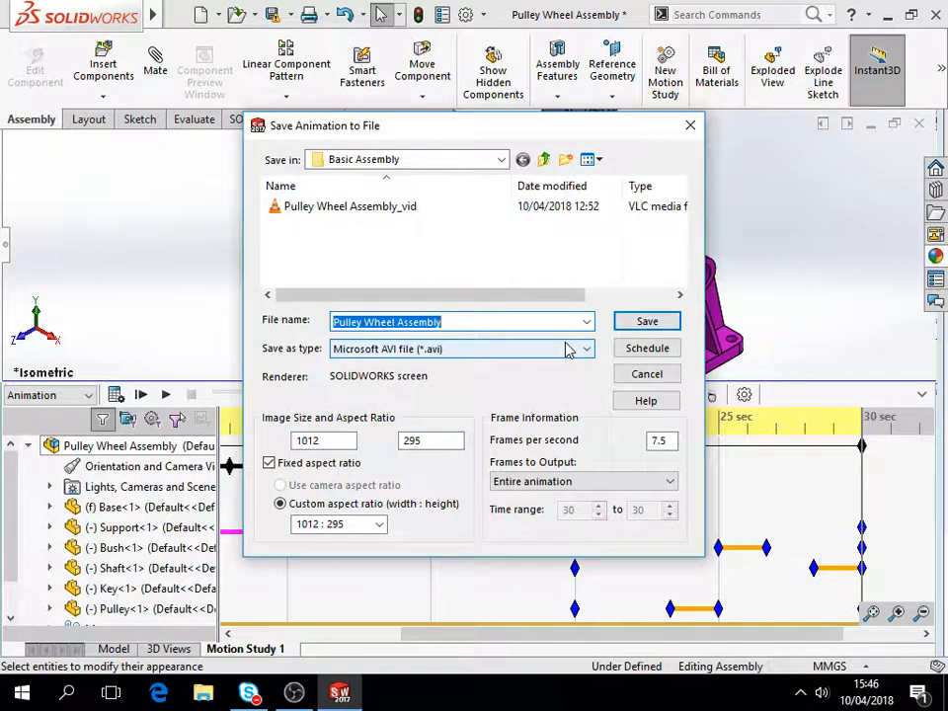
{"action": "left_click", "coordinate": [691, 127]}
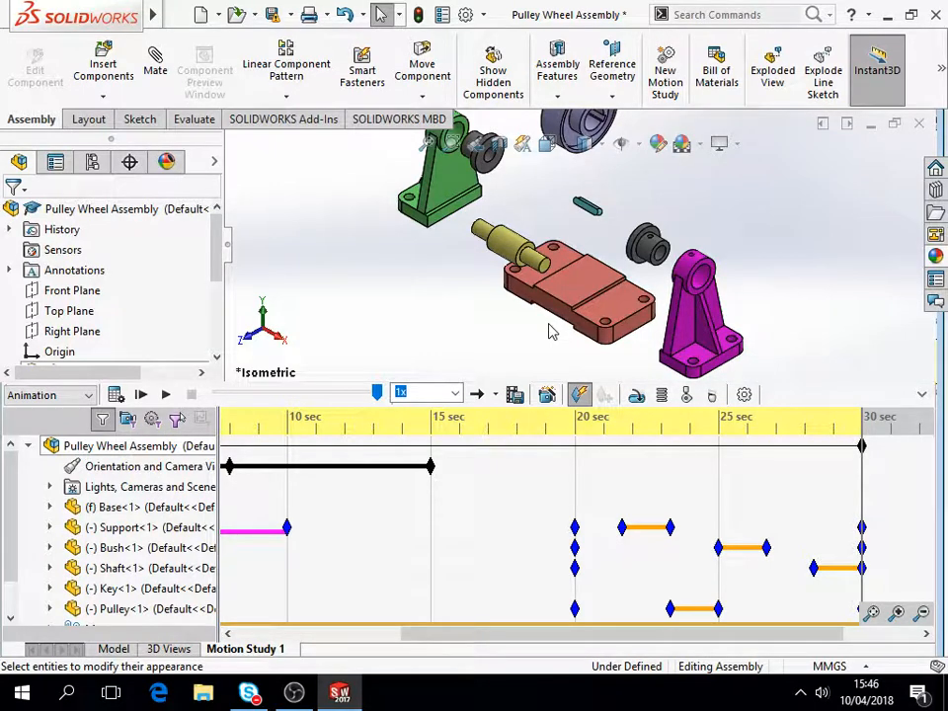
{"action": "mouse_move", "coordinate": [307, 694]}
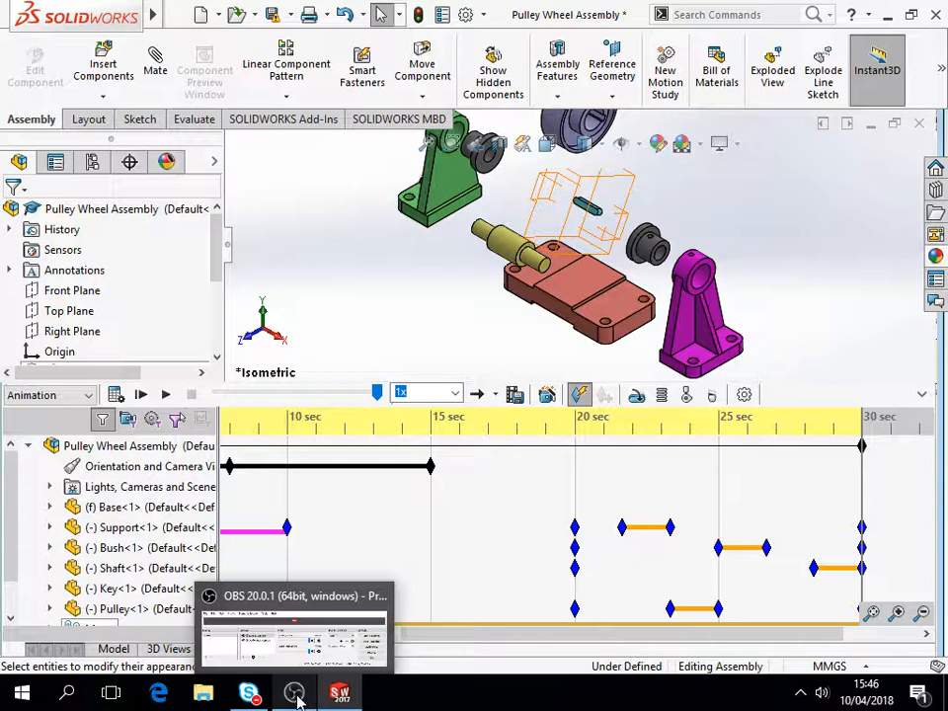
{"action": "left_click", "coordinate": [295, 695]}
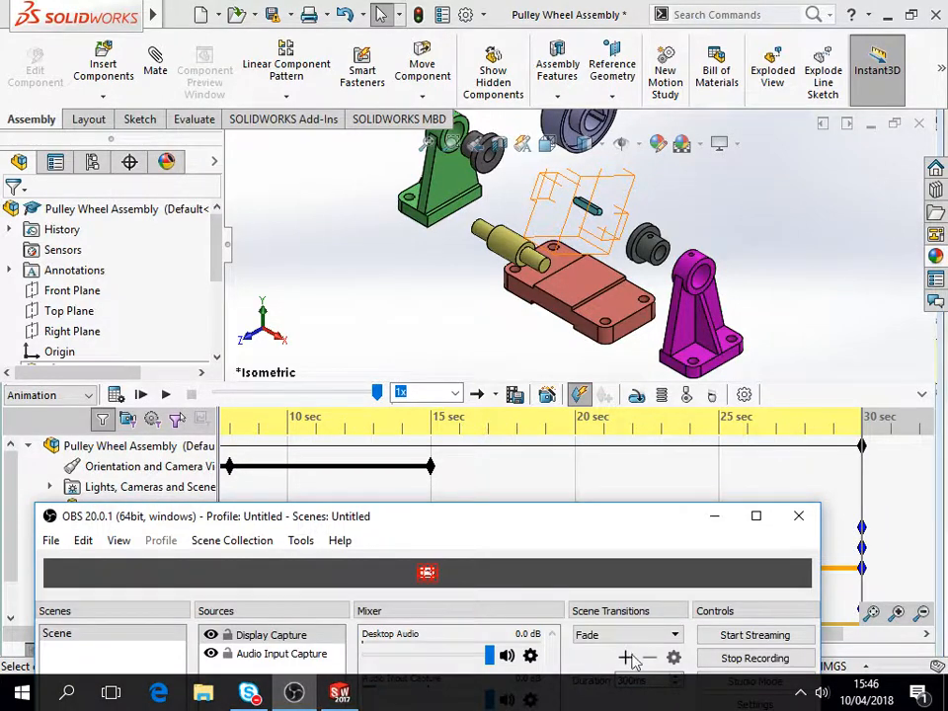